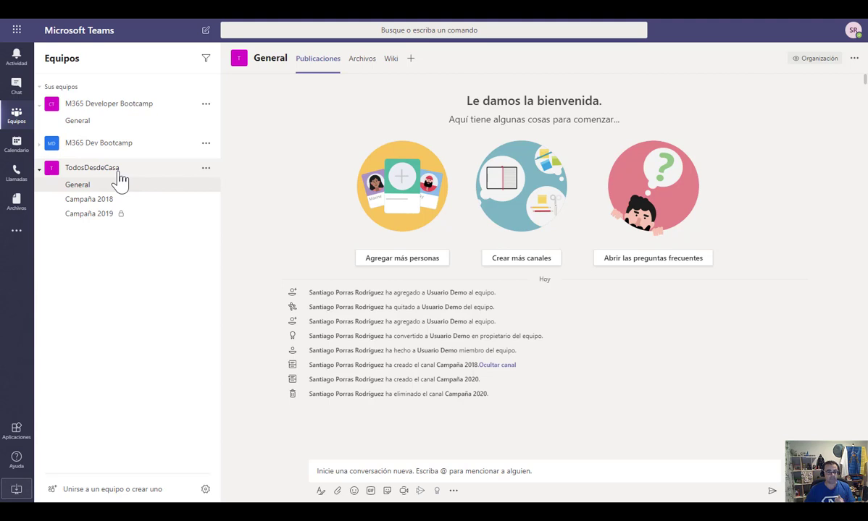
left_click(207, 172)
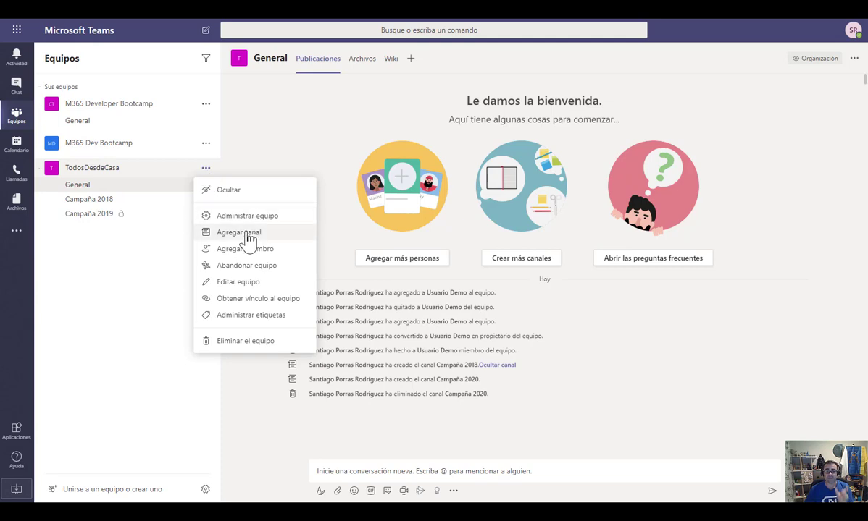
left_click(248, 235)
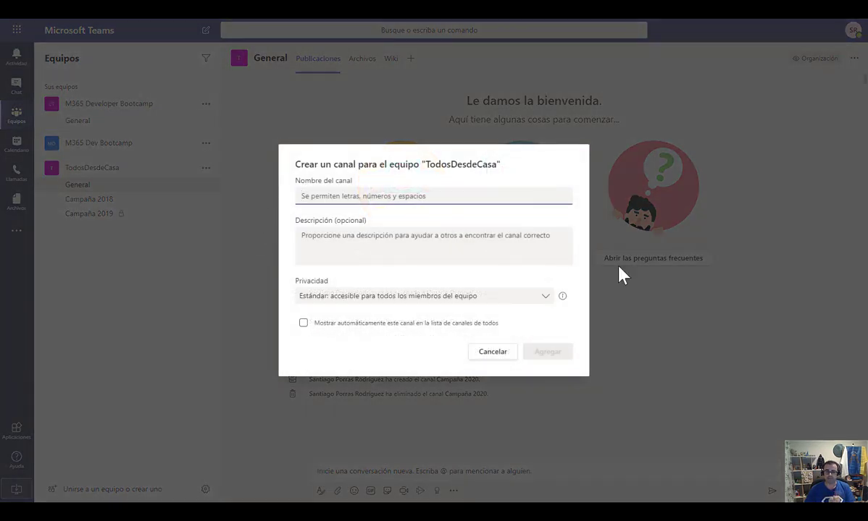
left_click(484, 352)
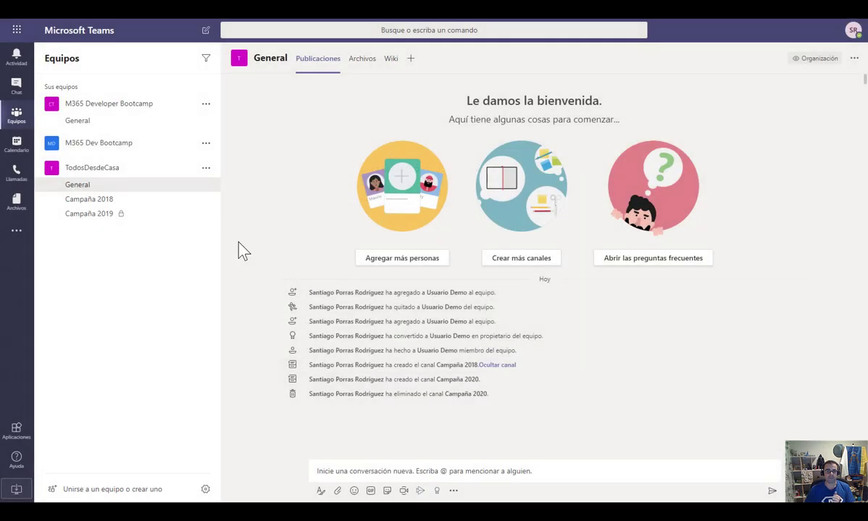
Open the channel management of the TodosDesdeCasa team and list its deleted channels
left_click(206, 168)
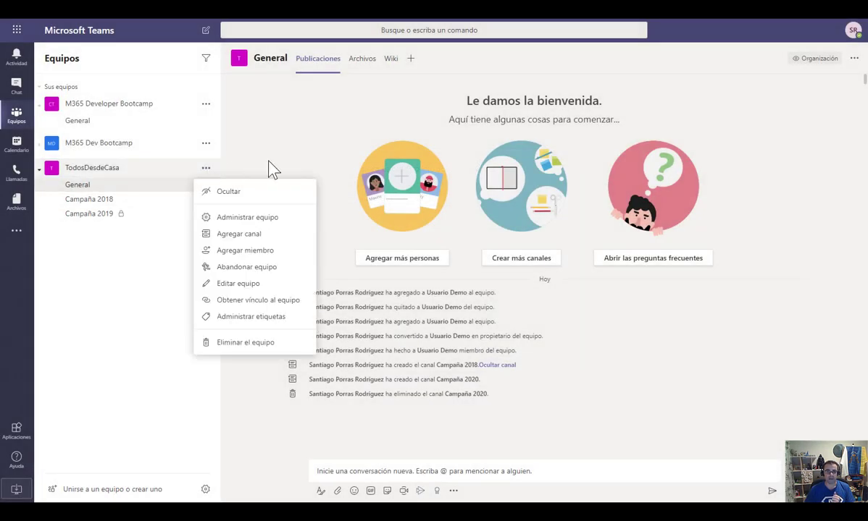
left_click(250, 218)
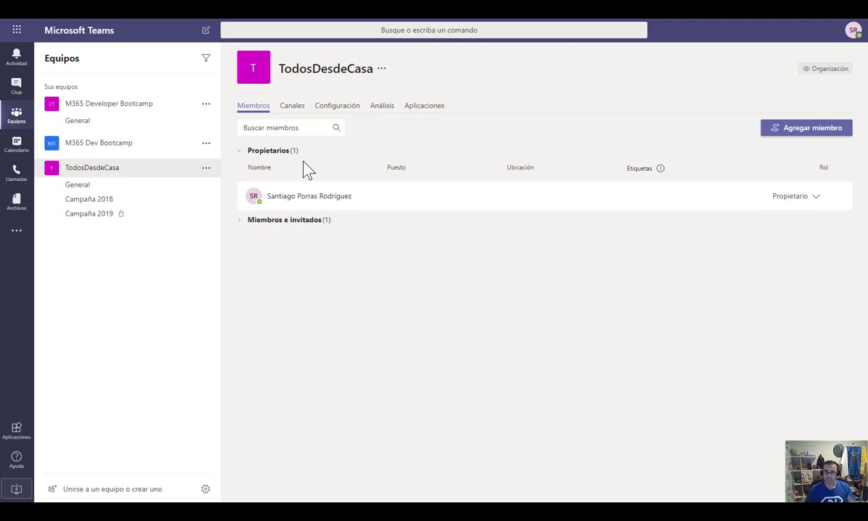
left_click(300, 112)
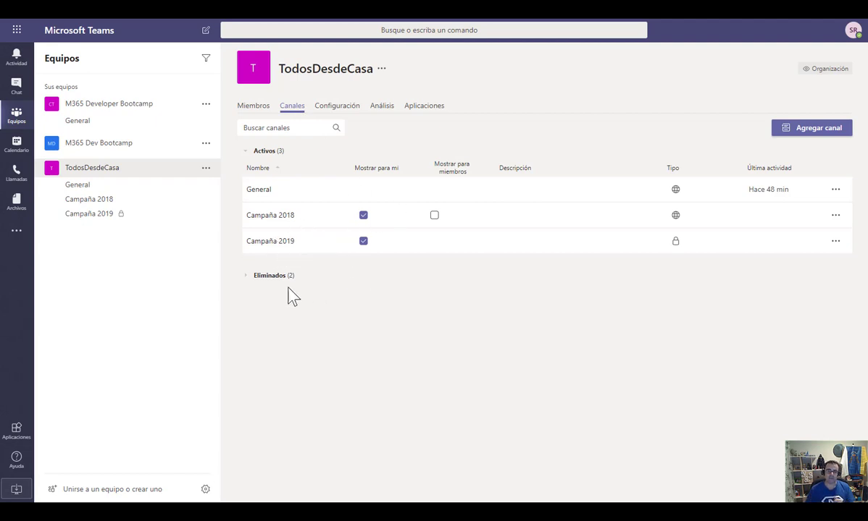
left_click(247, 278)
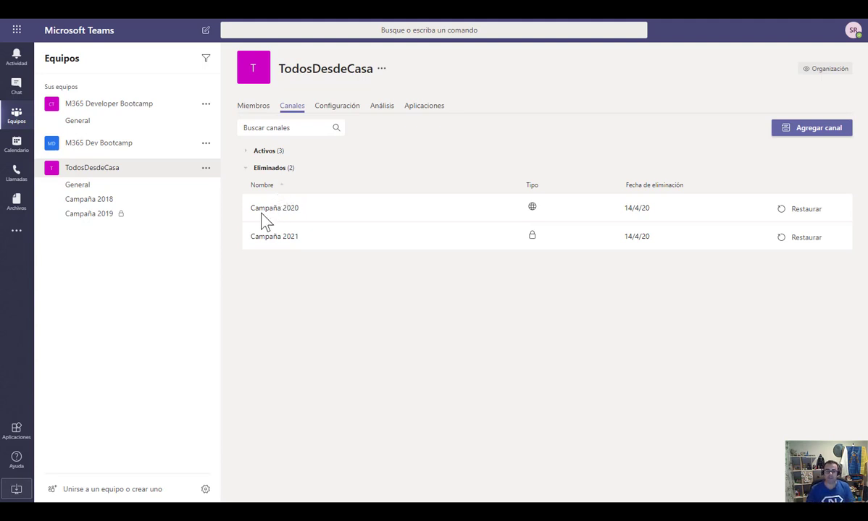
Restore the deleted channel "Campaña 2020" and show the team's active channels
left_click(809, 217)
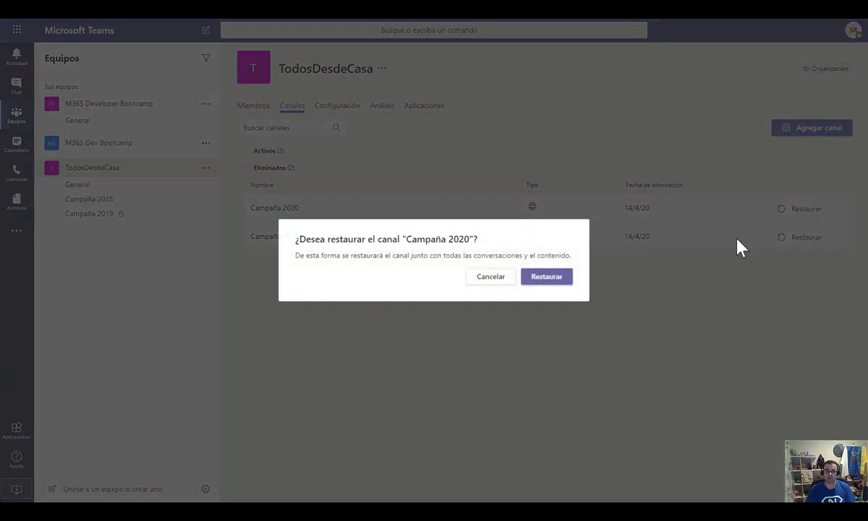
left_click(547, 277)
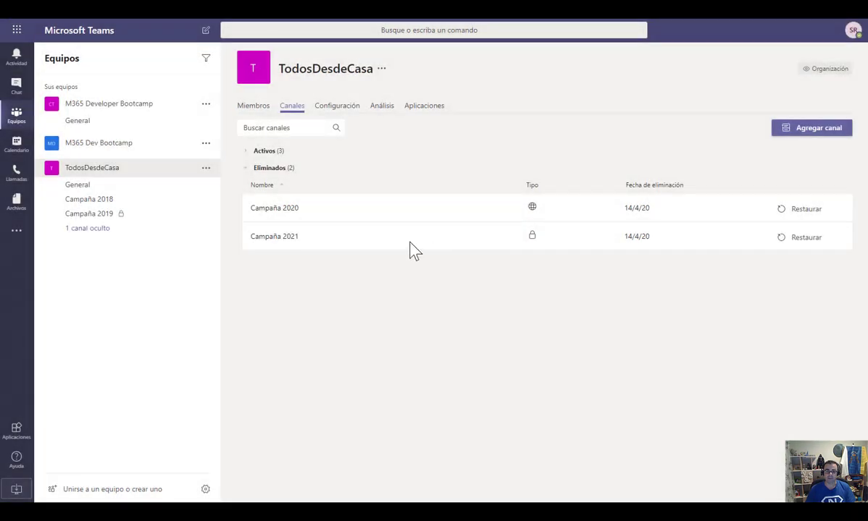
left_click(249, 151)
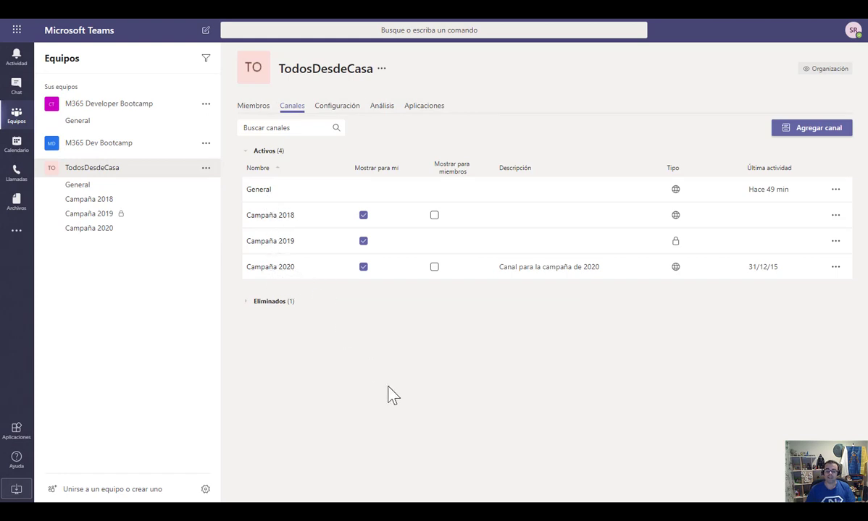
Delete the "Campaña 2020" channel from the TodosDesdeCasa team's active channels
left_click(835, 267)
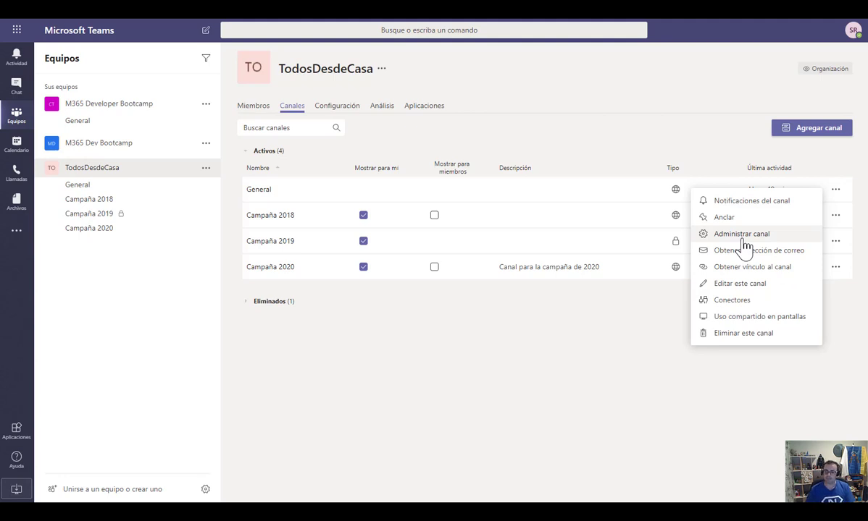
left_click(744, 335)
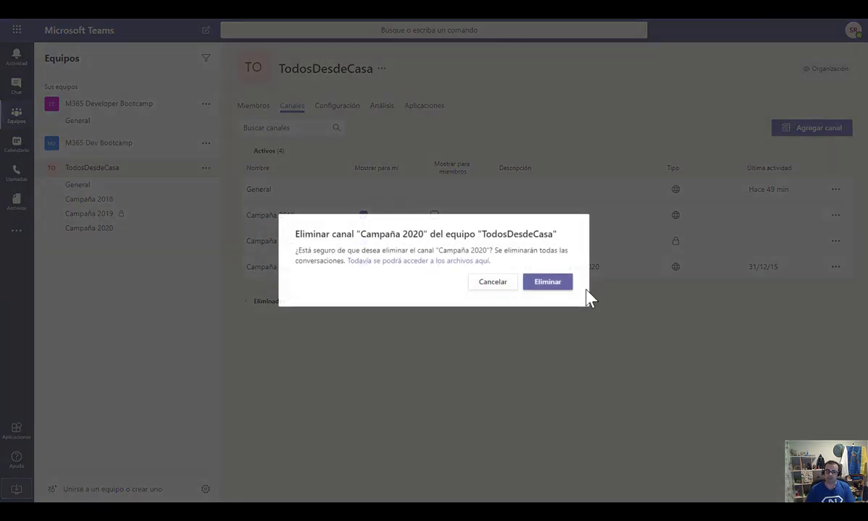
left_click(547, 281)
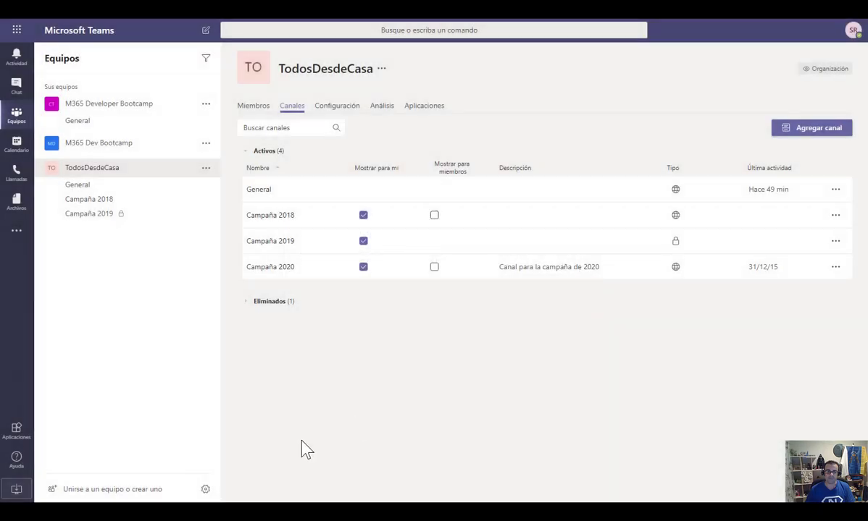
Start a new team channel named "Campaña 2020" with the description "Canal para temas de la campaña 2020"
left_click(824, 138)
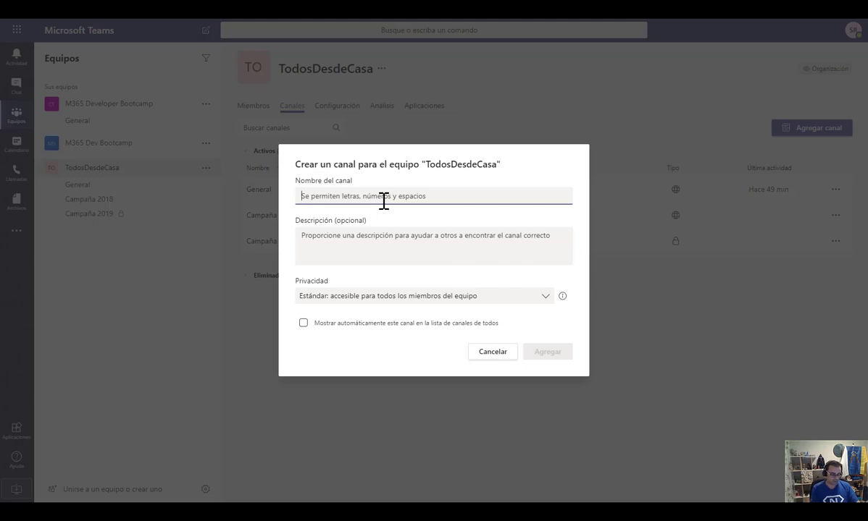
type("Campa")
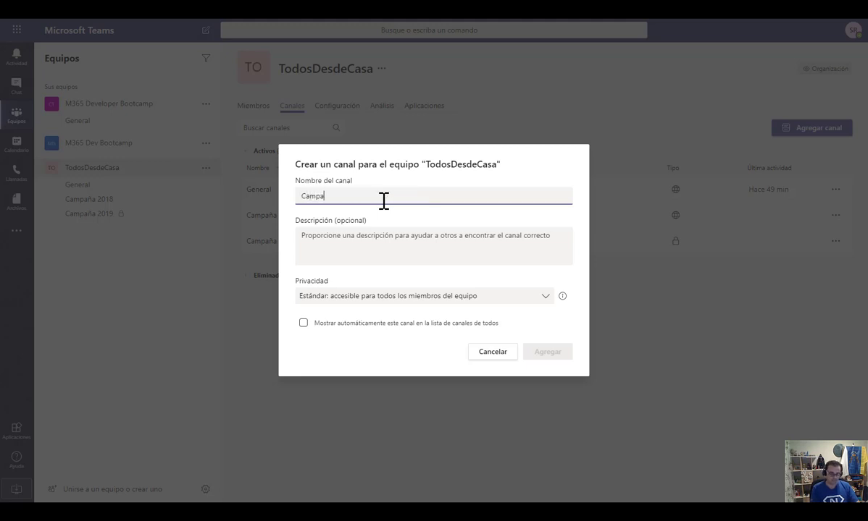
type("ña 2020")
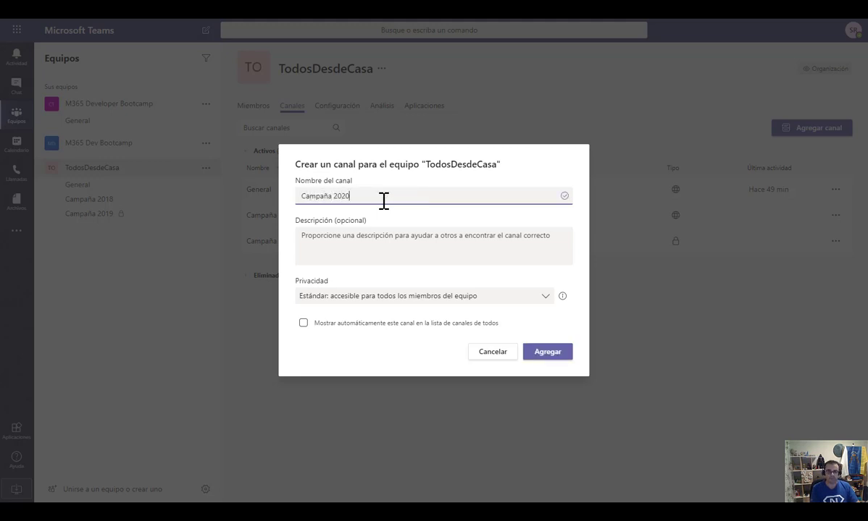
left_click(377, 239)
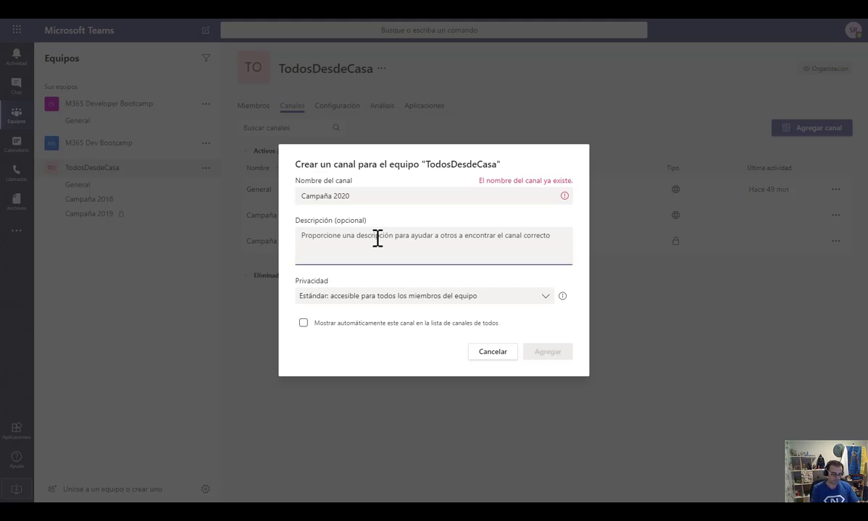
type("Canal para te")
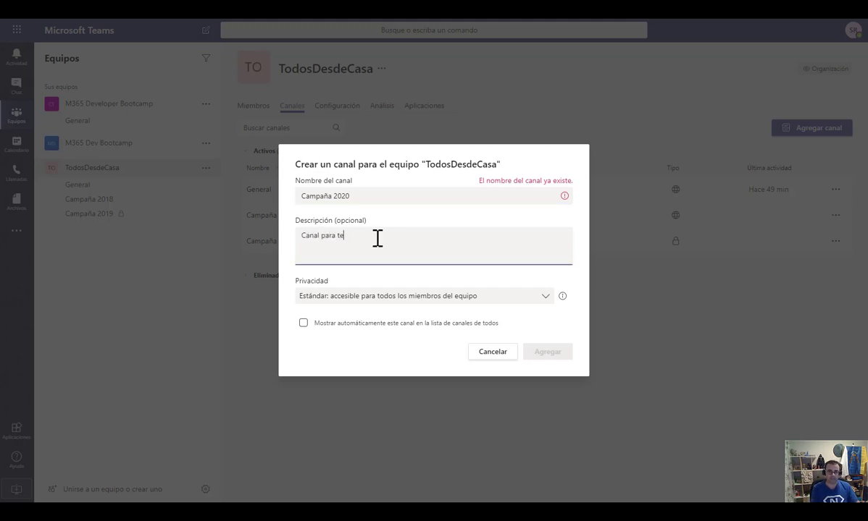
type("mas de la campaña 2020")
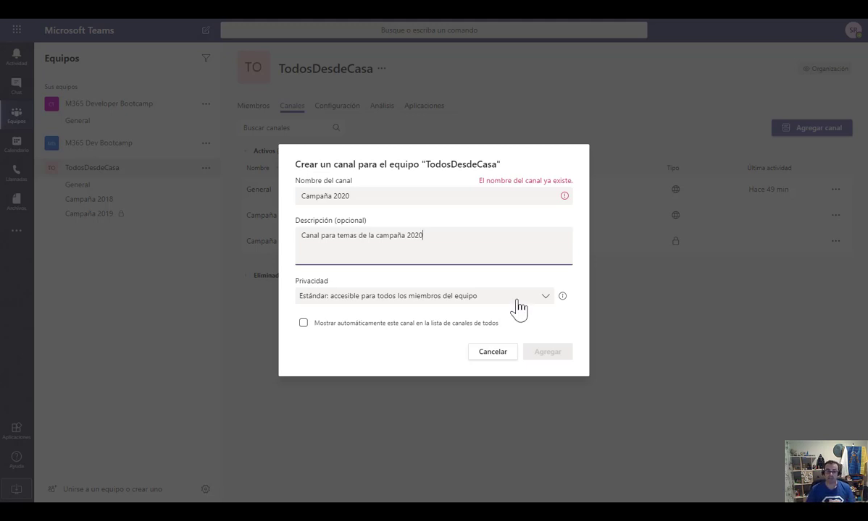
Set the new channel's privacy to Estándar, accessible to all team members, and leave its automatic display in everyone's channel list off
left_click(370, 298)
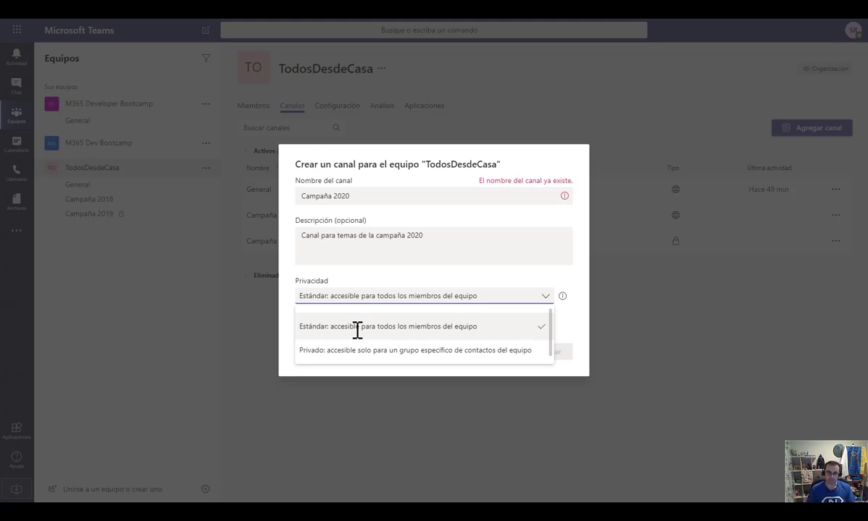
left_click(357, 328)
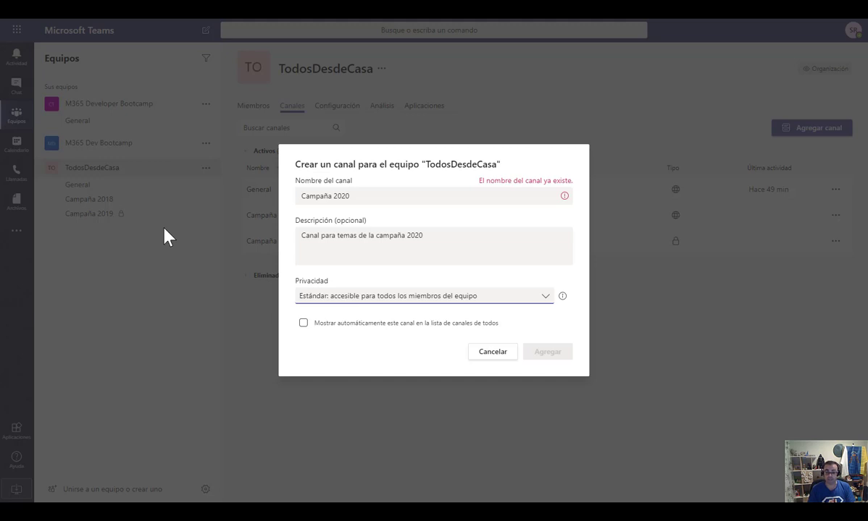
left_click(303, 323)
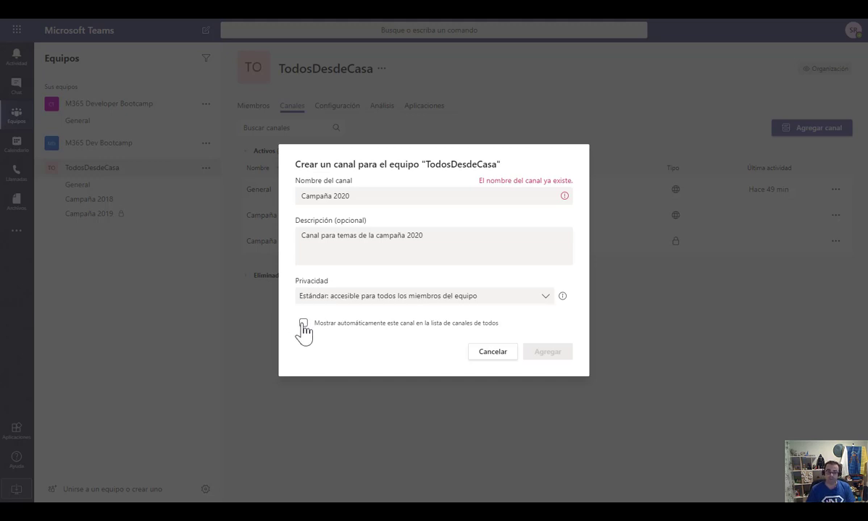
left_click(303, 323)
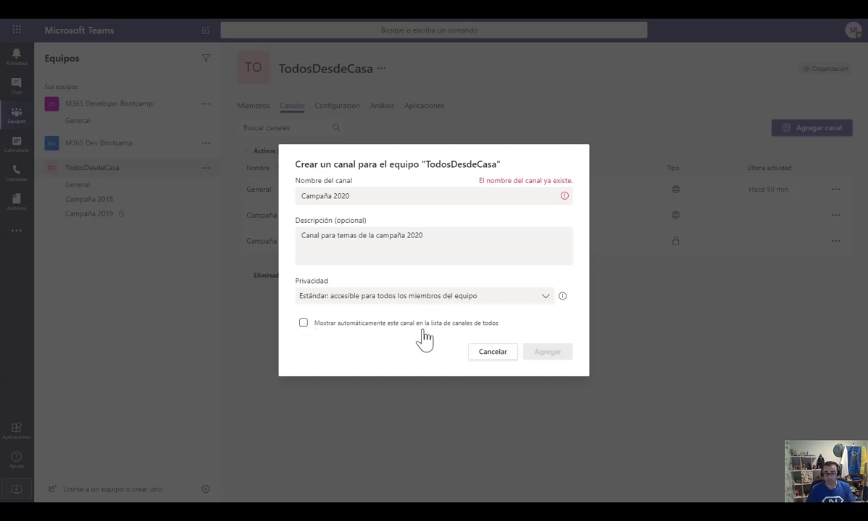
Change the new channel's name to "Campaña-2020" and create the channel
left_click(446, 195)
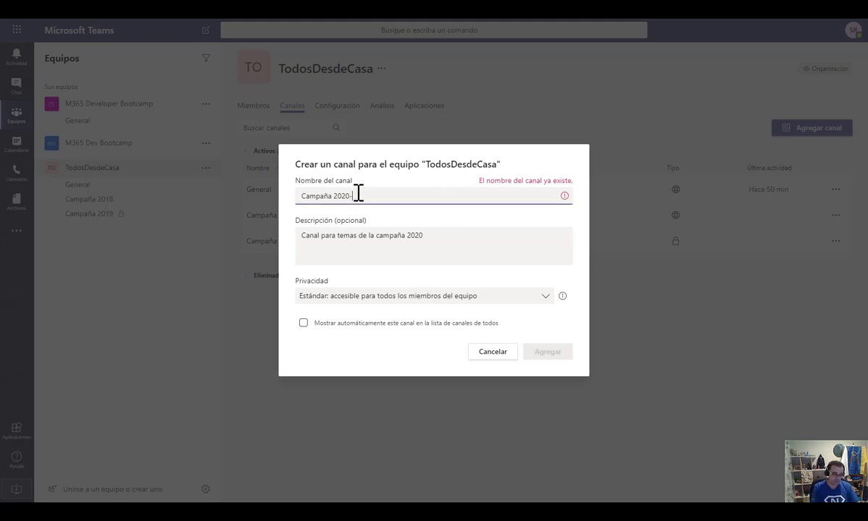
type("-")
key("BackSpace")
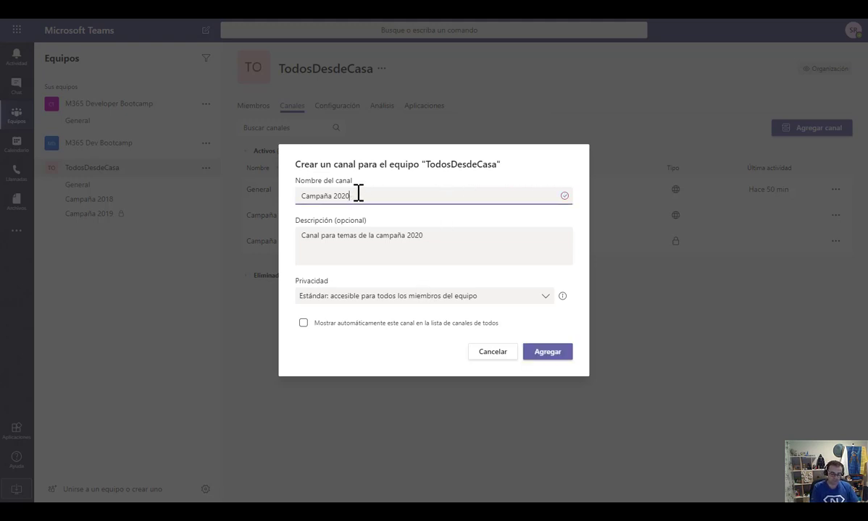
key("BackSpace")
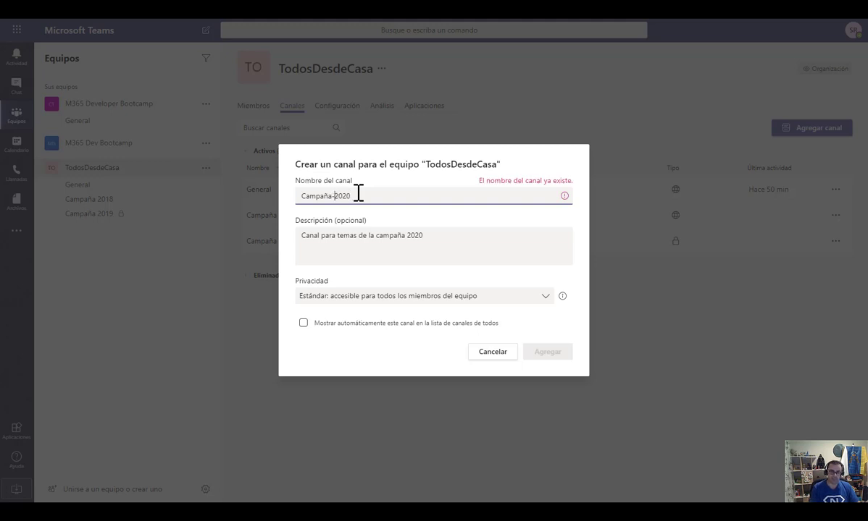
type("-")
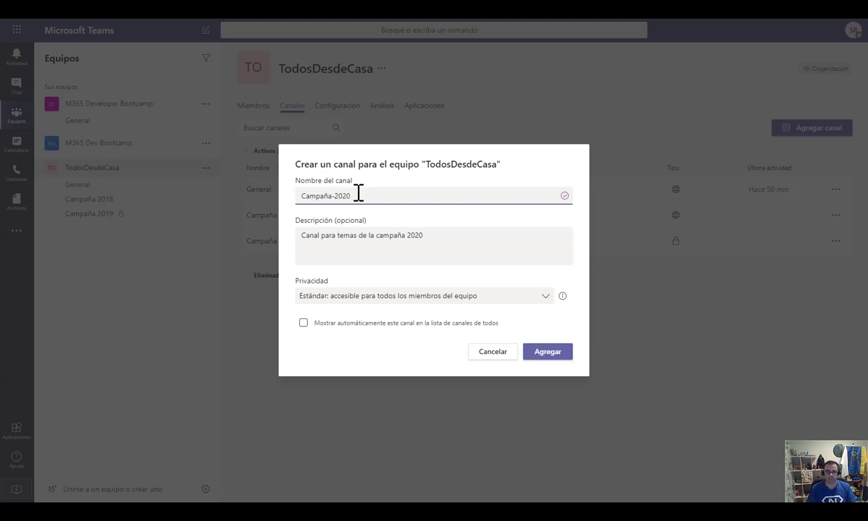
left_click(554, 355)
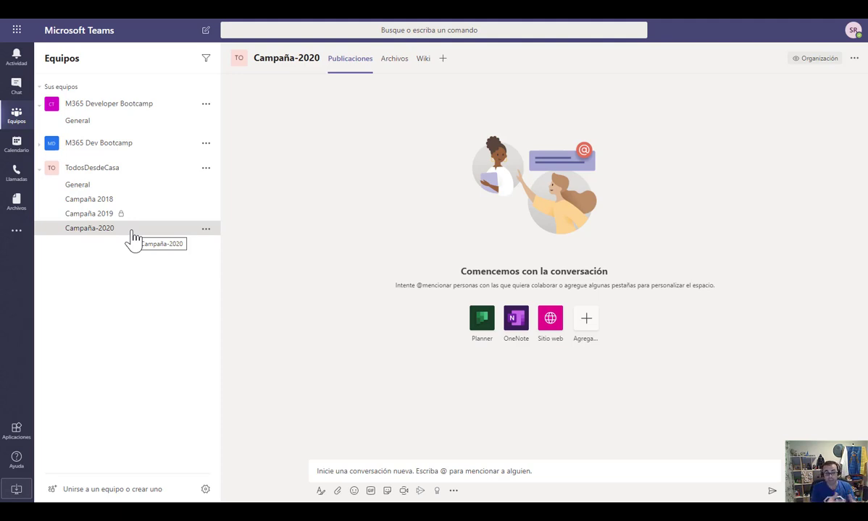
Examine the Campaña-2020 channel's notification options for new posts, including all replies, and leave the settings unsaved
left_click(206, 232)
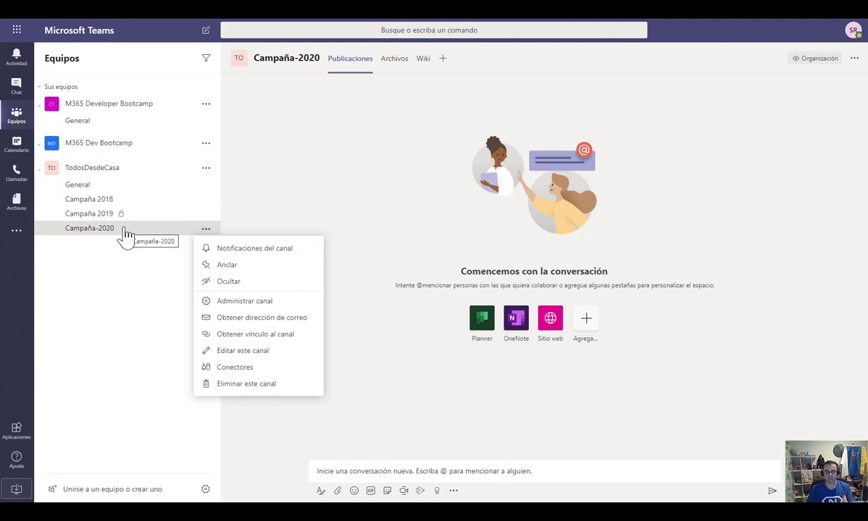
left_click(237, 250)
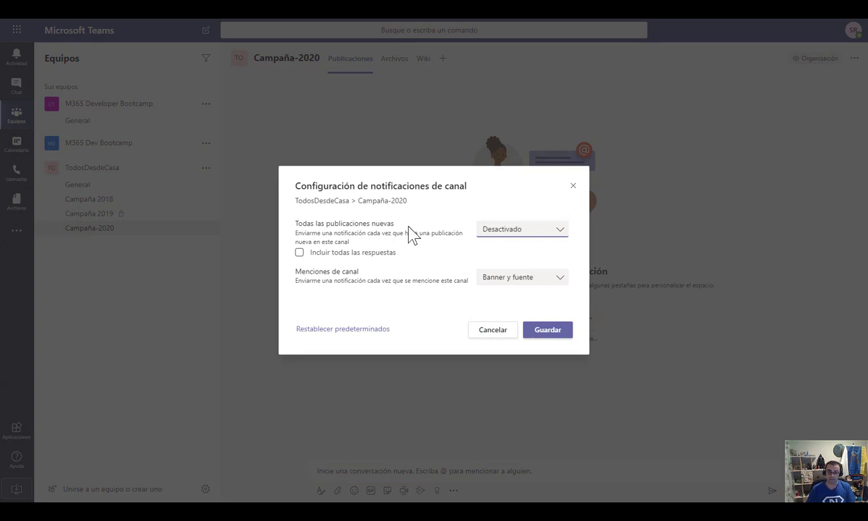
left_click(533, 229)
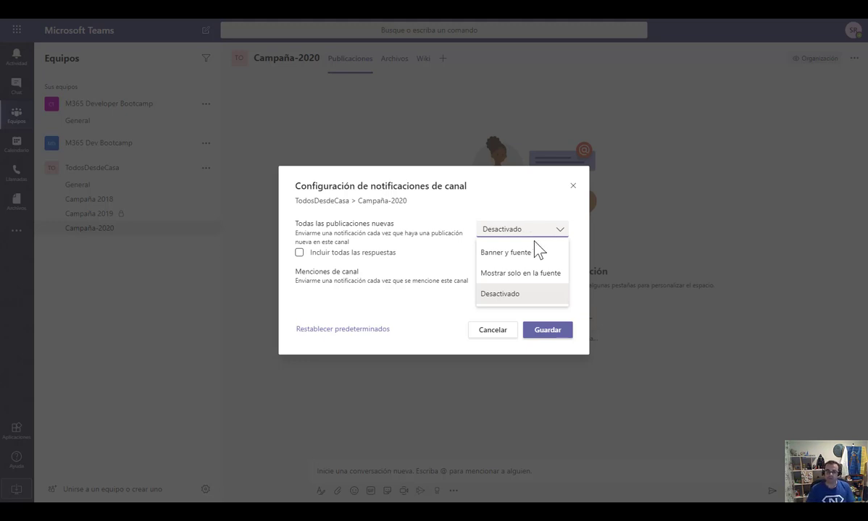
left_click(516, 210)
left_click(510, 230)
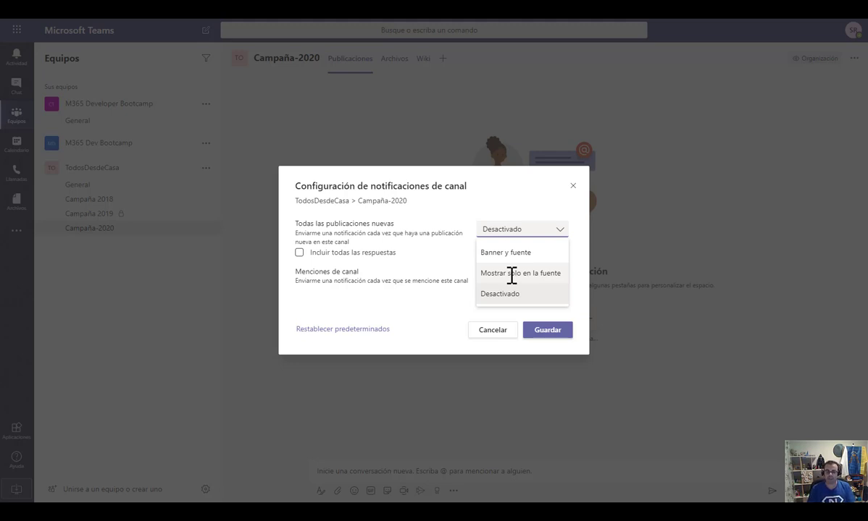
left_click(513, 199)
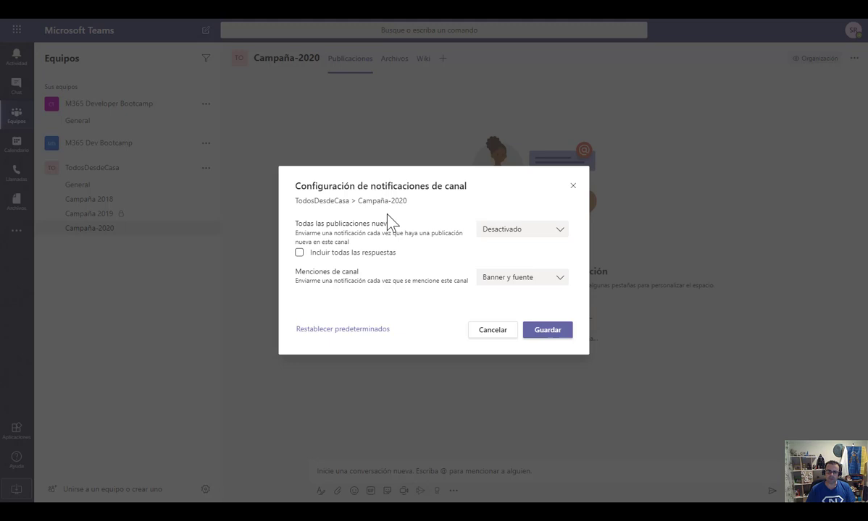
left_click(299, 253)
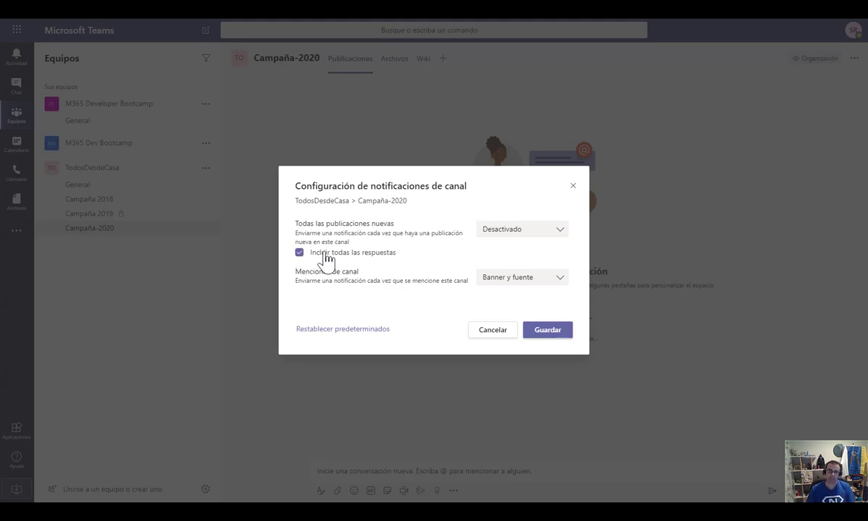
left_click(326, 259)
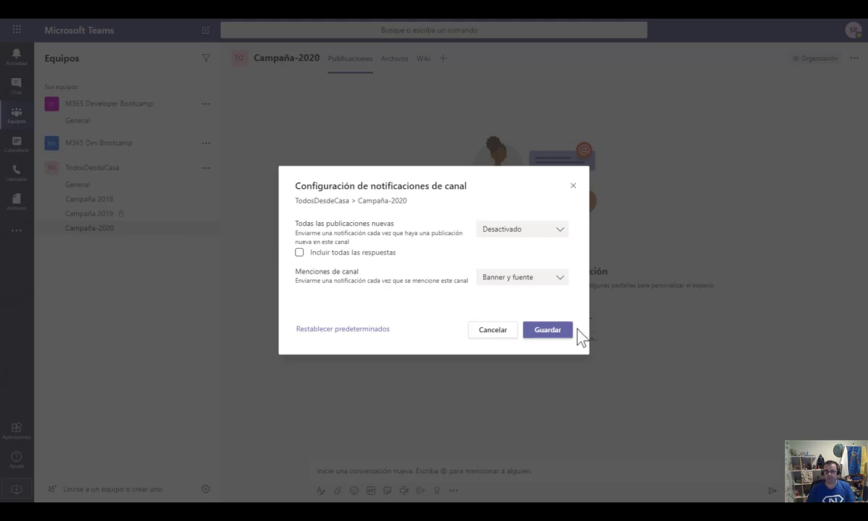
left_click(483, 331)
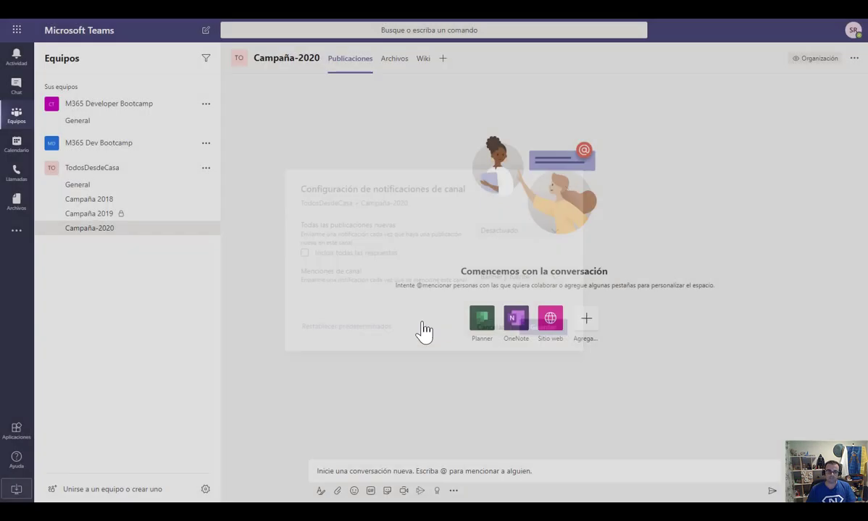
Pin the Campaña-2020 channel above the teams list and unpin it again
left_click(206, 228)
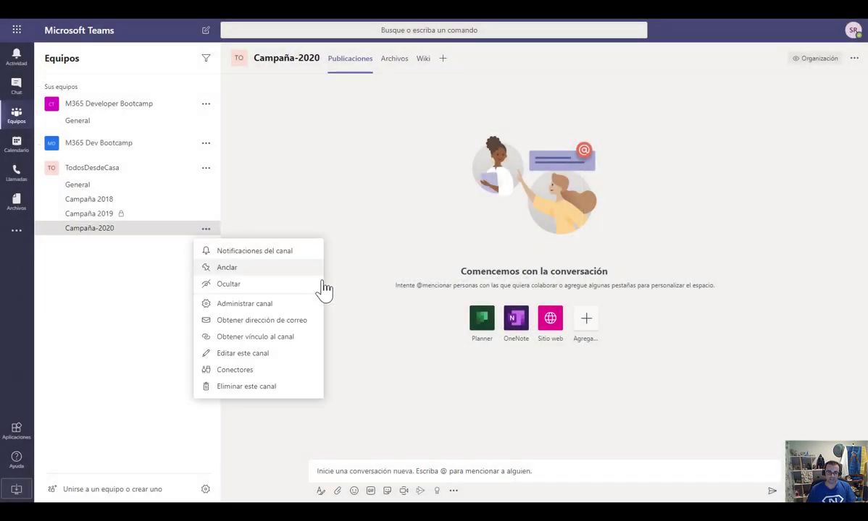
left_click(242, 273)
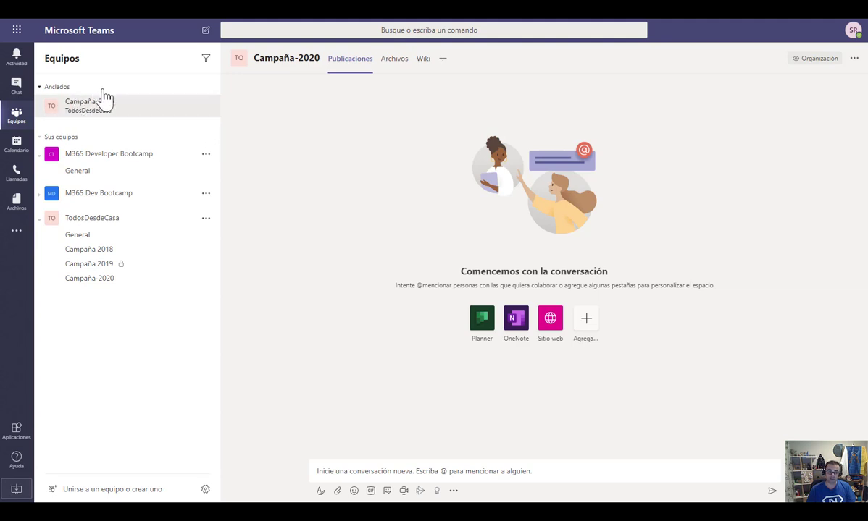
left_click(40, 220)
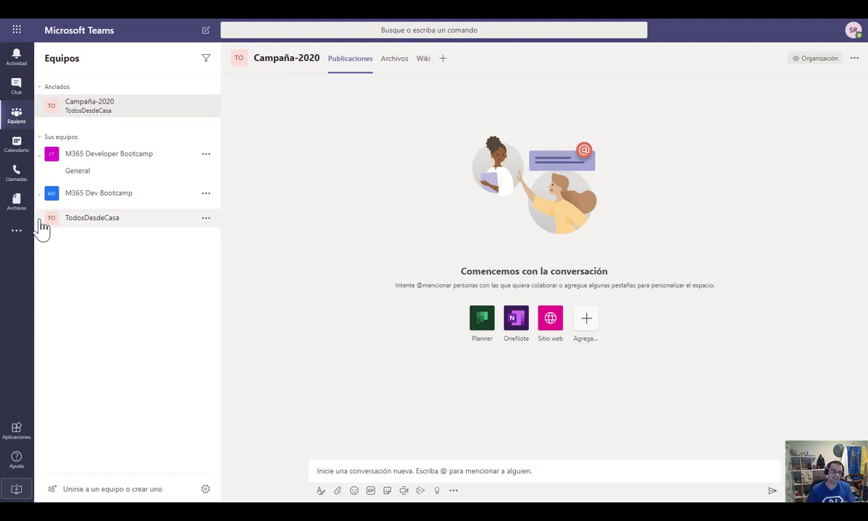
left_click(40, 222)
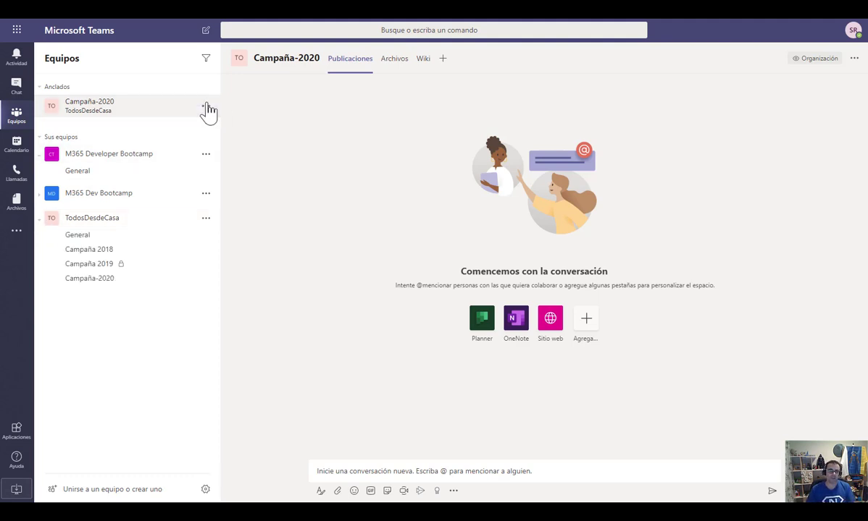
left_click(207, 106)
left_click(250, 137)
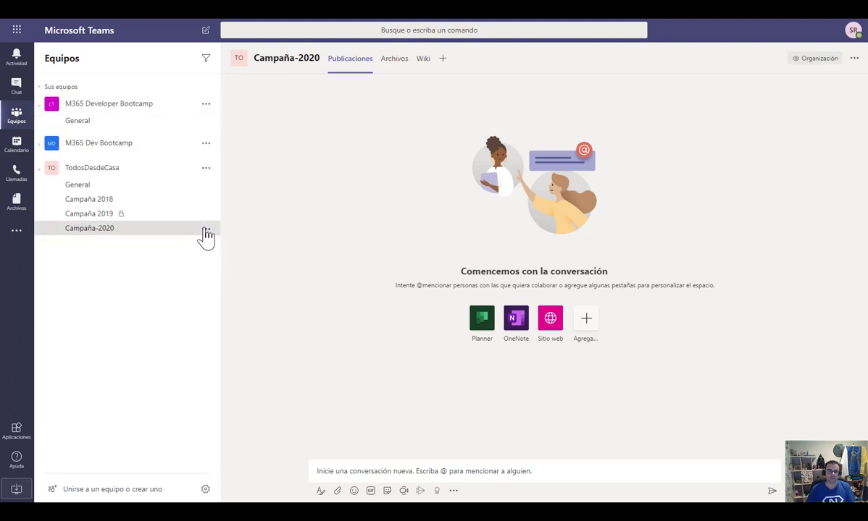
Hide the Campaña-2020 channel of the TodosDesdeCasa team, and collapse and expand the team's channel list
left_click(206, 228)
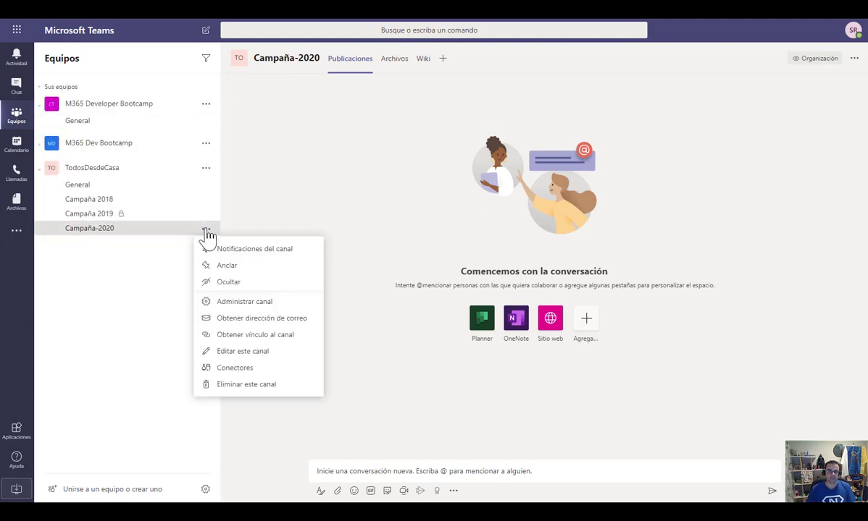
left_click(254, 284)
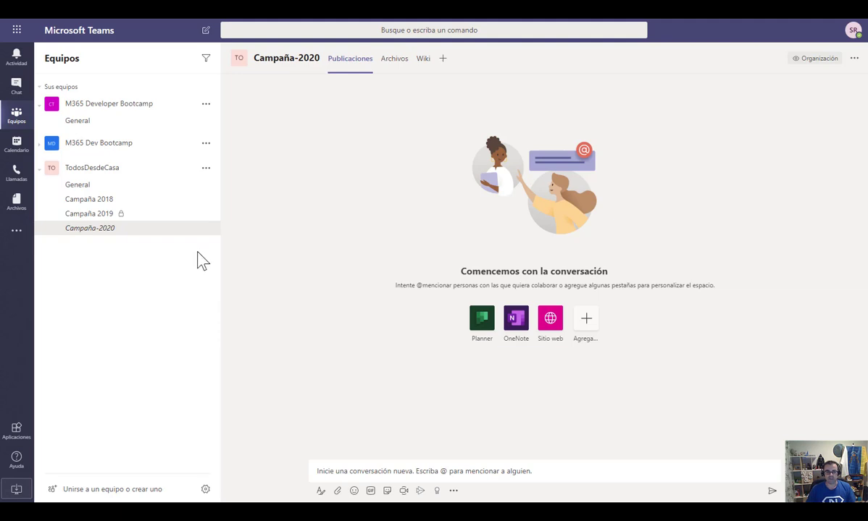
left_click(41, 171)
left_click(41, 172)
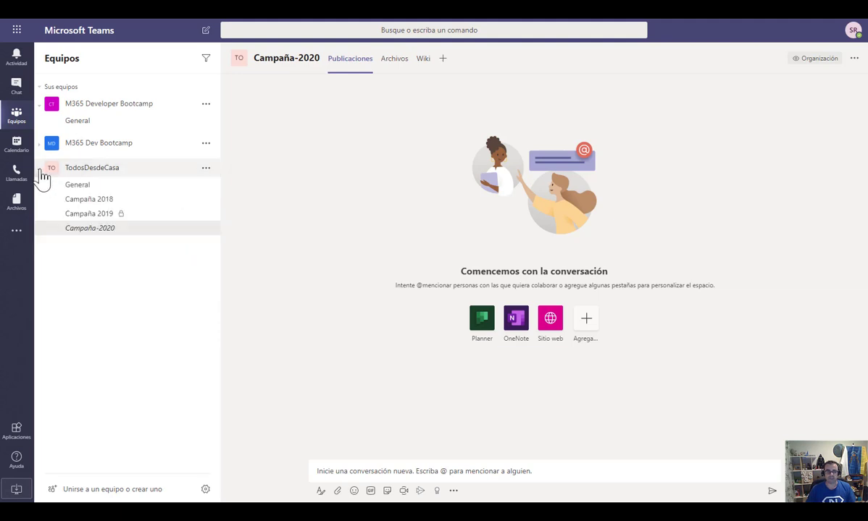
Open the management settings of the Campaña-2020 channel and set its channel moderation to Activado
left_click(207, 229)
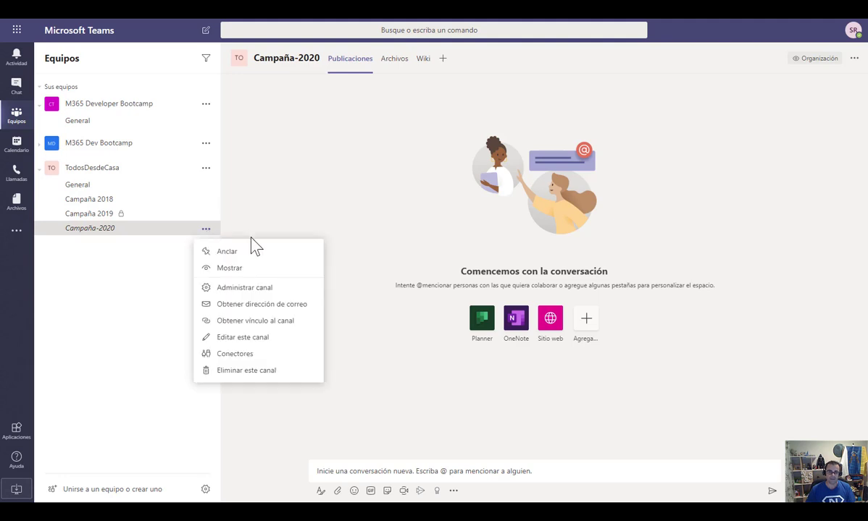
left_click(265, 290)
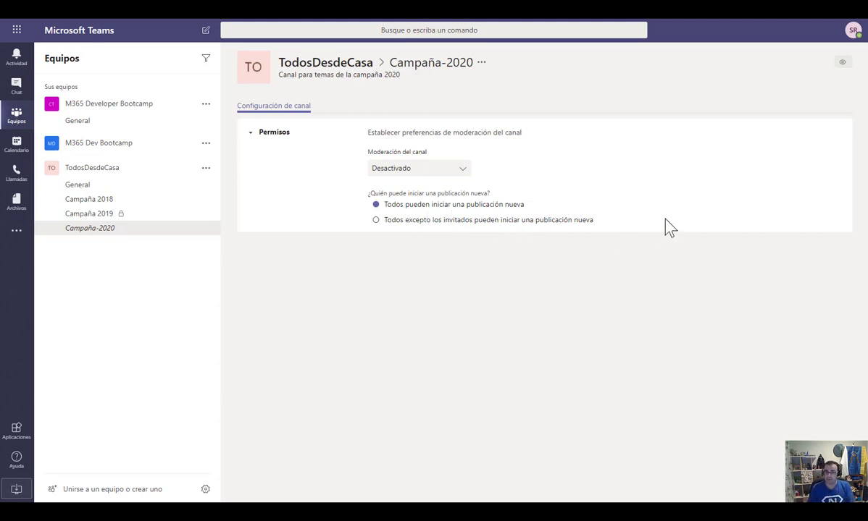
left_click(408, 173)
left_click(383, 212)
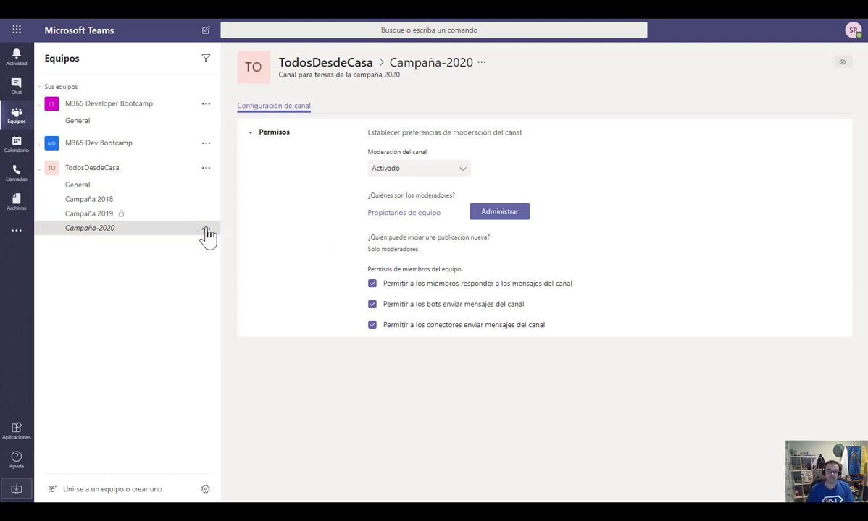
Review the editable name, description and display option of the Campaña-2020 channel, and close them without changes
left_click(206, 230)
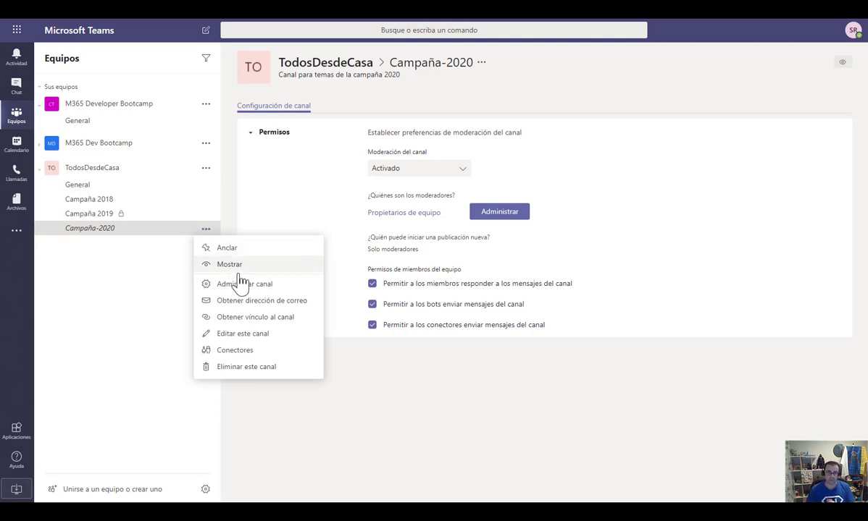
left_click(262, 334)
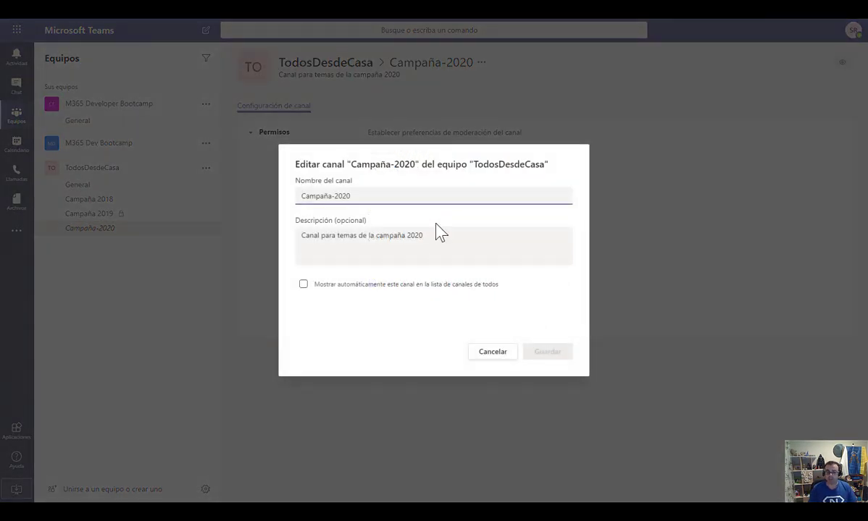
left_click(491, 351)
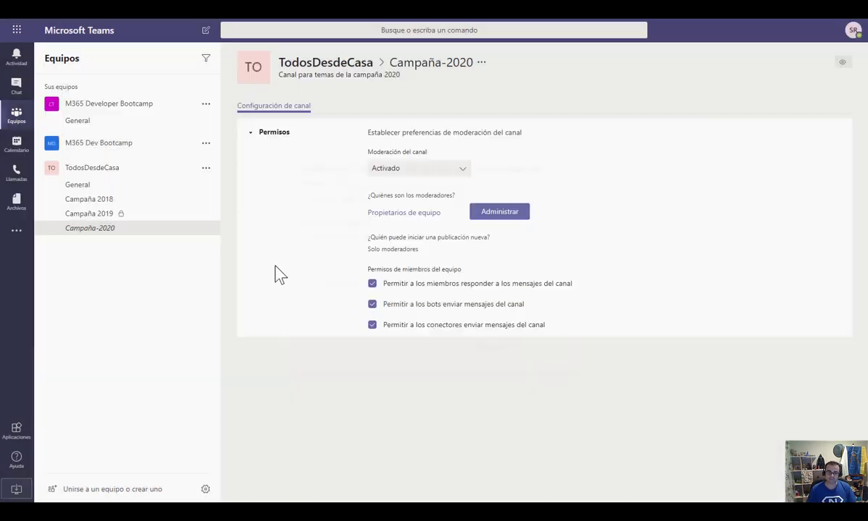
Browse the connectors available for the Campaña-2020 channel and close the list without adding any
left_click(209, 231)
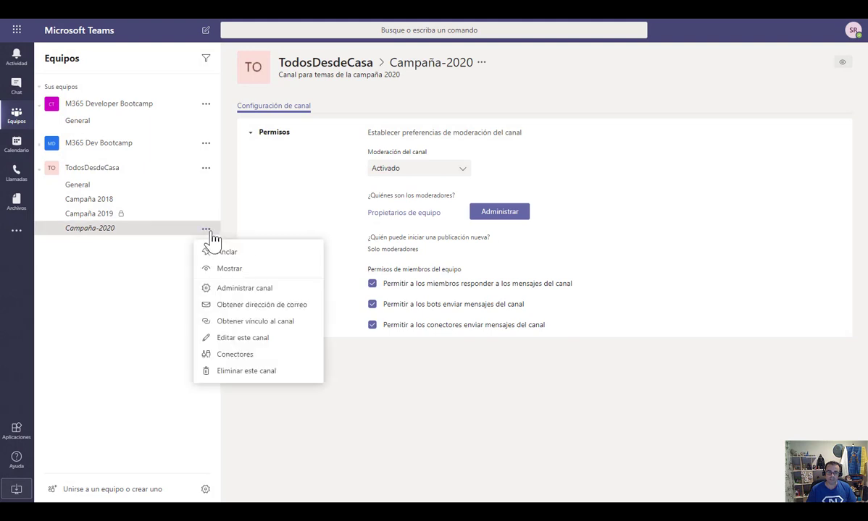
left_click(244, 360)
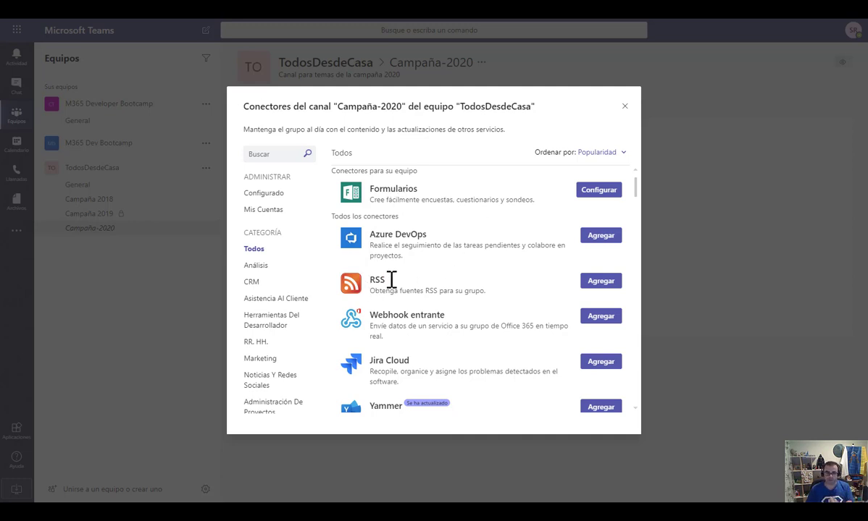
scroll(443, 310, "down", 1)
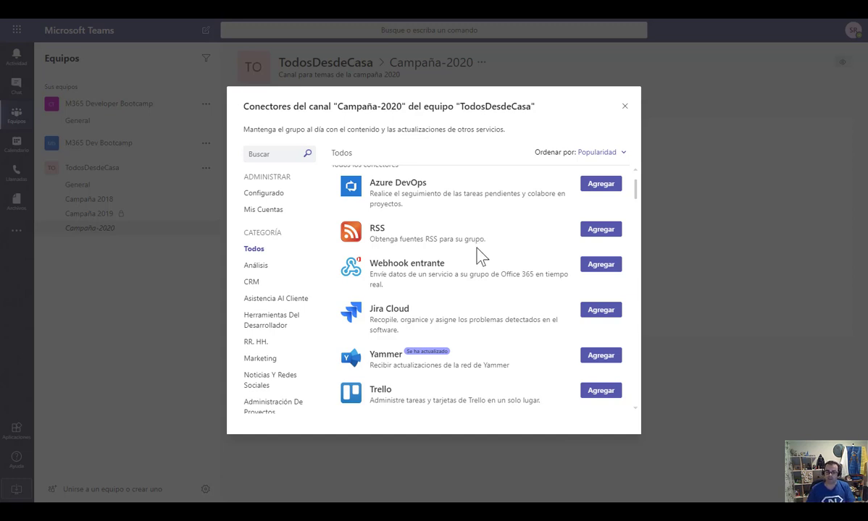
scroll(413, 301, "down", 3)
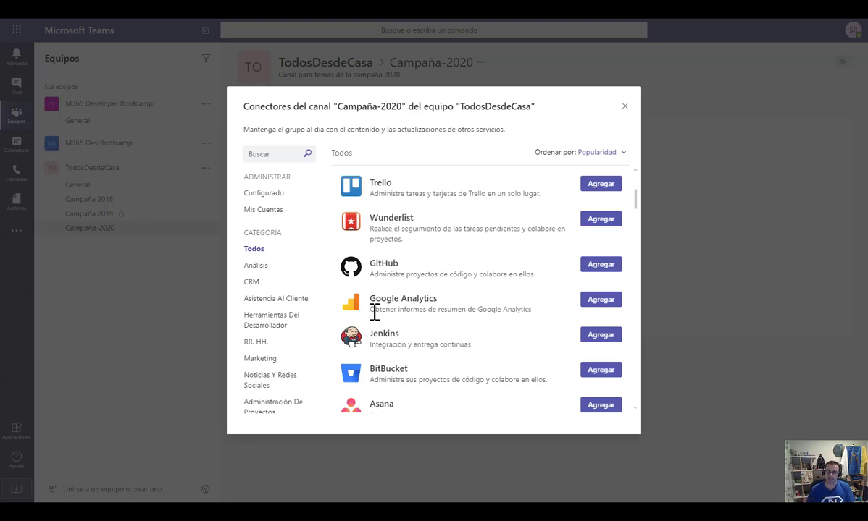
left_click(624, 106)
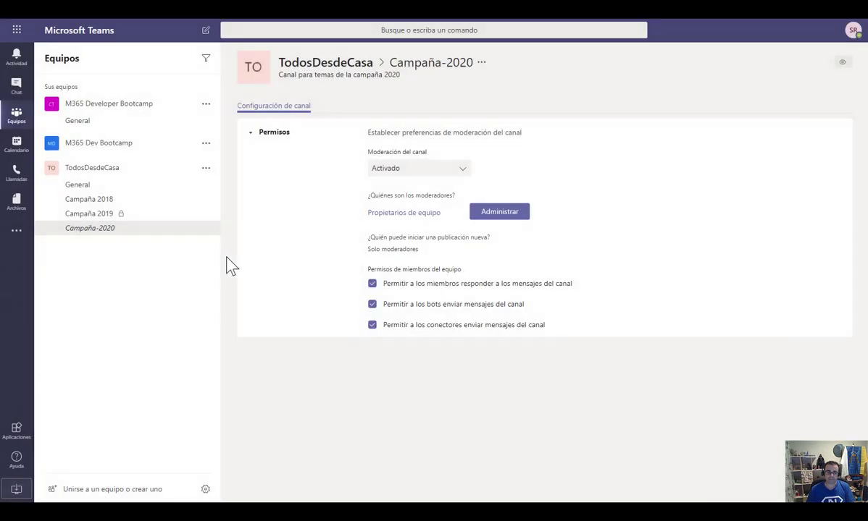
left_click(206, 229)
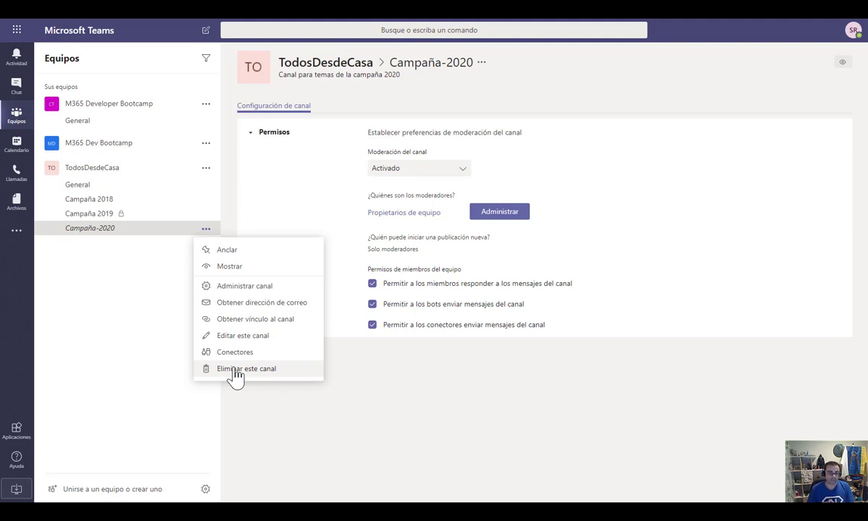
left_click(175, 318)
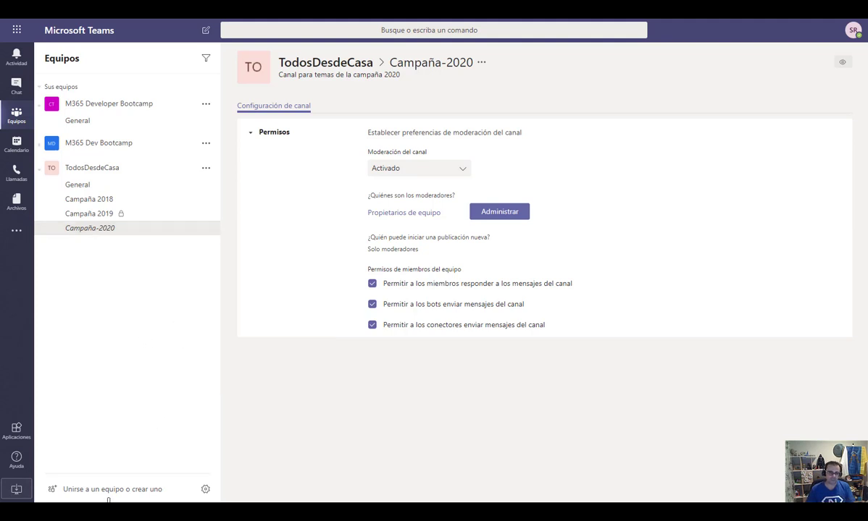
Start a new channel for the TodosDesdeCasa team with the name Campaña 2021 and no description
left_click(207, 170)
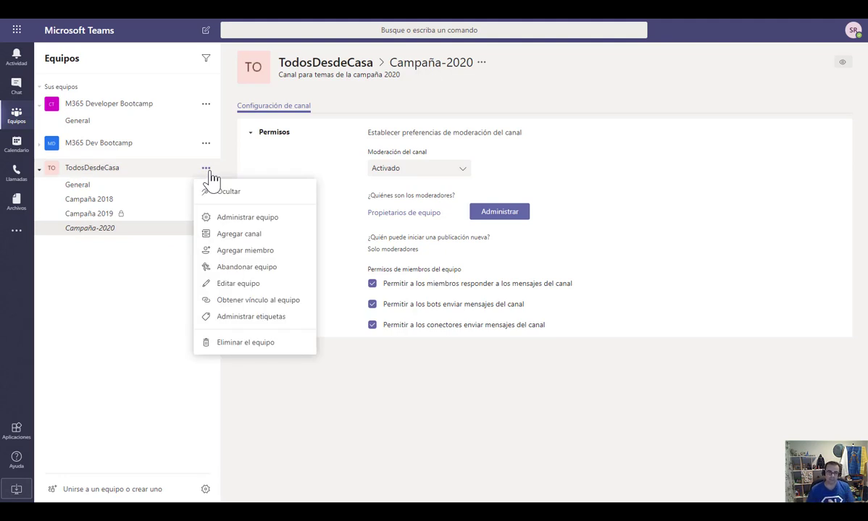
left_click(238, 235)
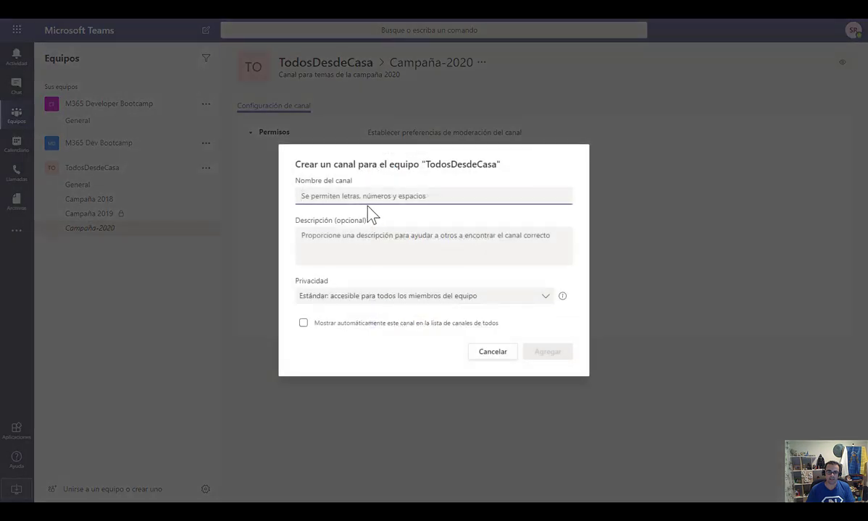
type("Cam")
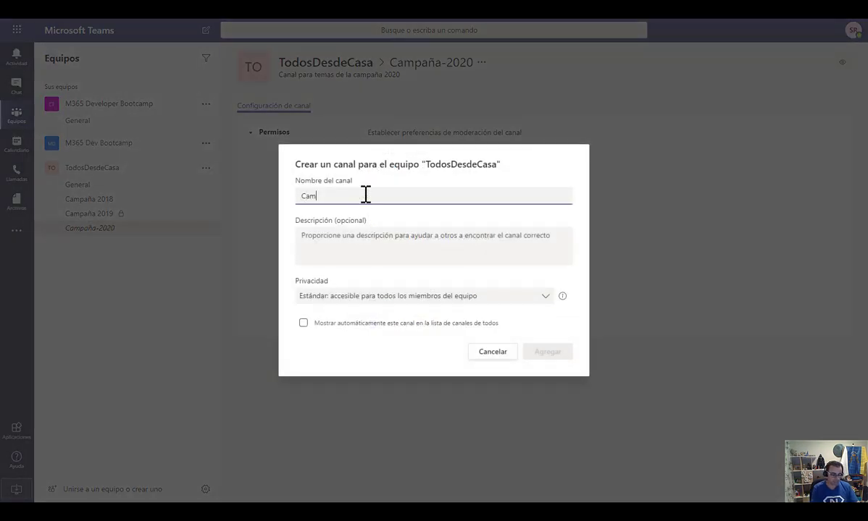
type("paña 2021")
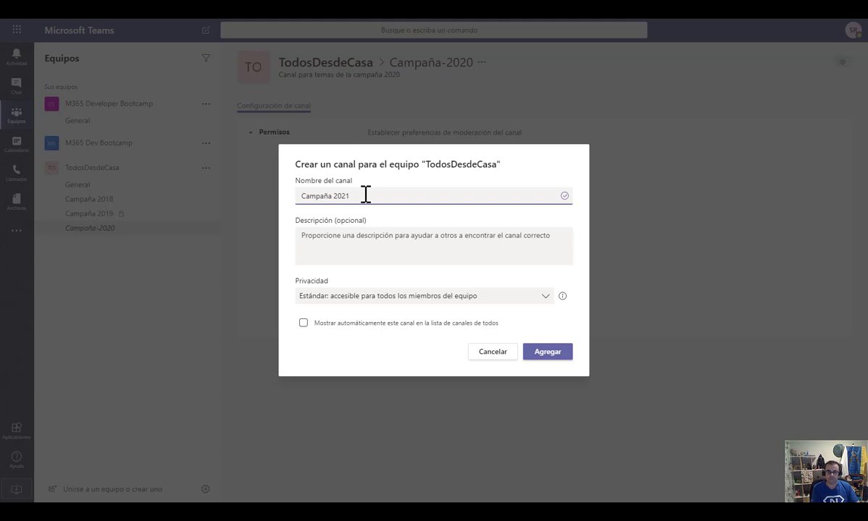
key("Tab")
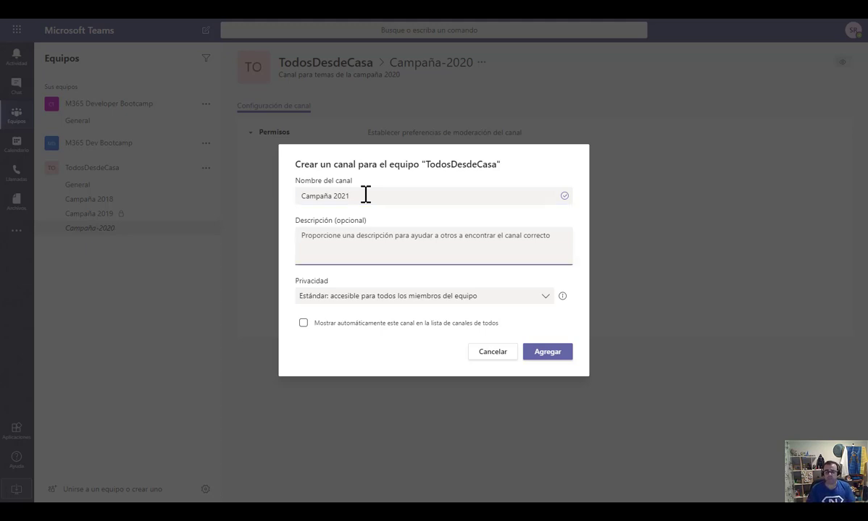
Set the new channel's privacy to Privado, change its name to Campaña-2021 and proceed to create it
left_click(395, 297)
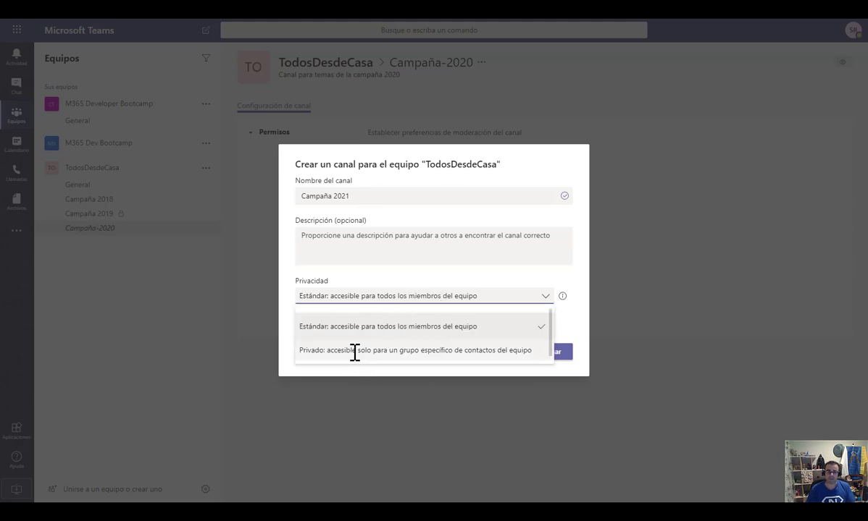
left_click(354, 351)
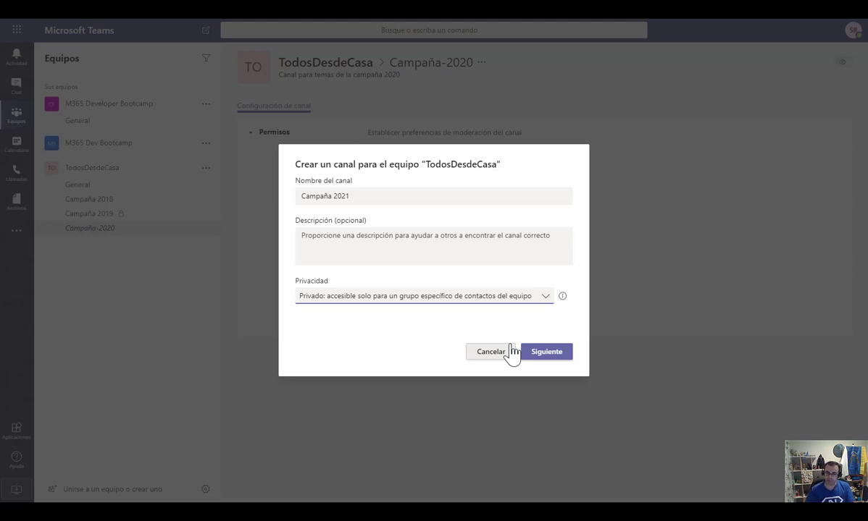
left_click(558, 355)
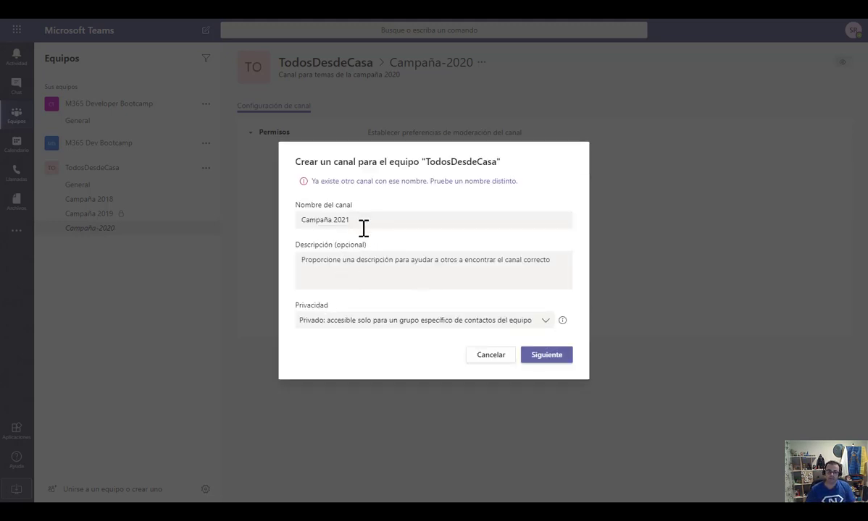
left_click(335, 222)
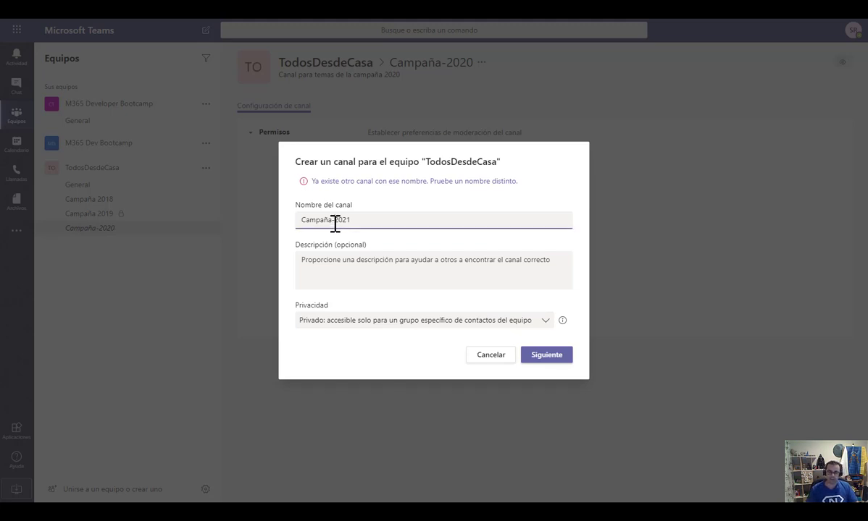
left_click(546, 355)
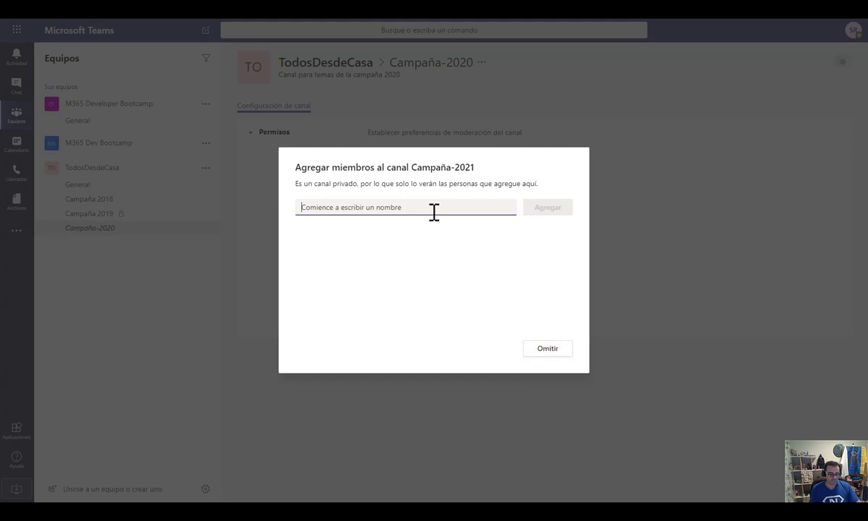
Search for "demo" among the people to add to Campaña-2021, clear the search and skip adding members
type("demo")
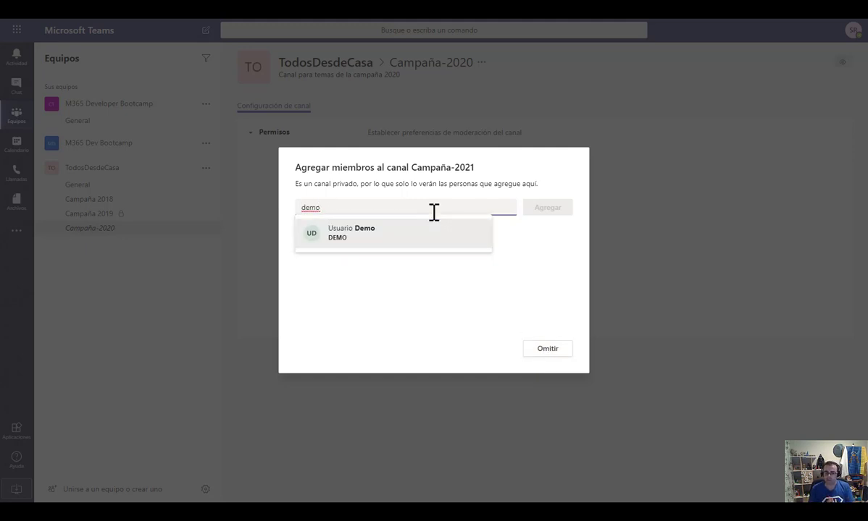
key("BackSpace")
key("BackSpace")
key("BackSpace")
key("BackSpace")
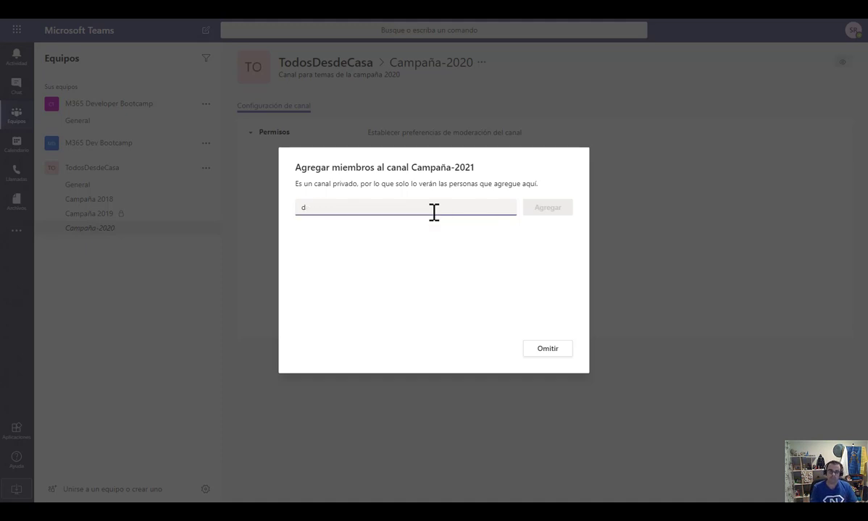
left_click(534, 353)
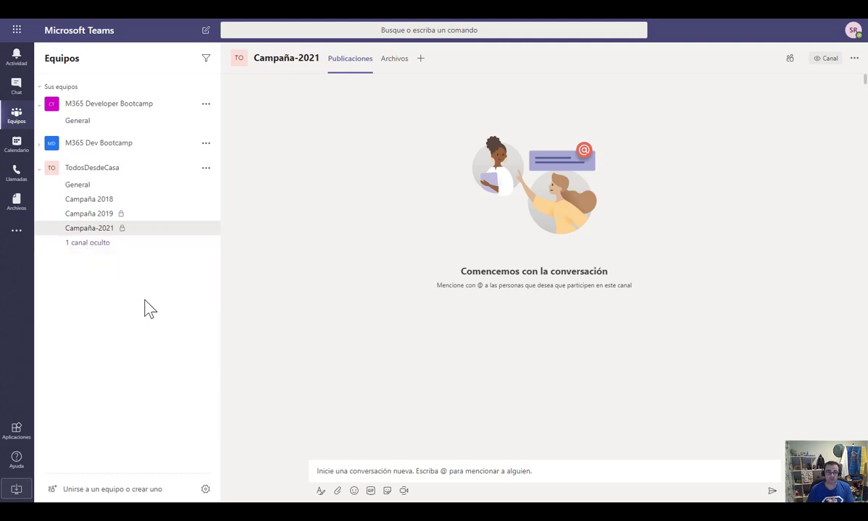
Show the hidden Campaña-2020 channel in the TodosDesdeCasa team's channel list again
left_click(99, 253)
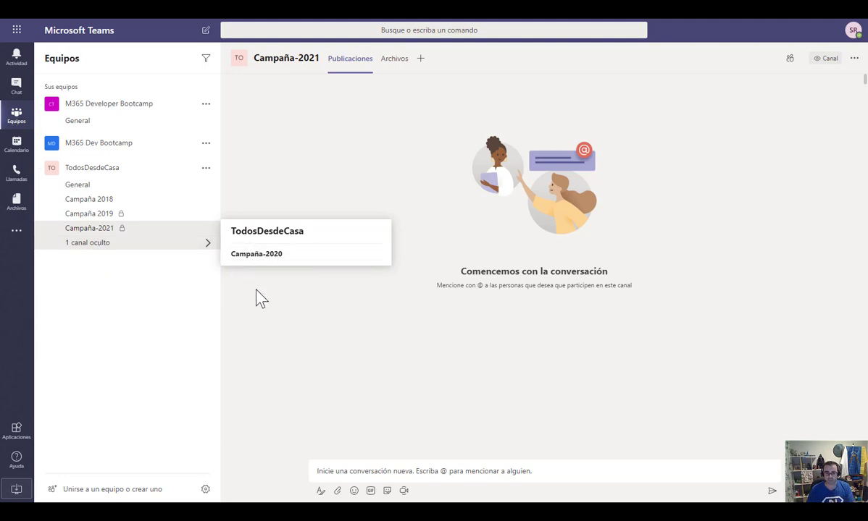
mouse_move(265, 262)
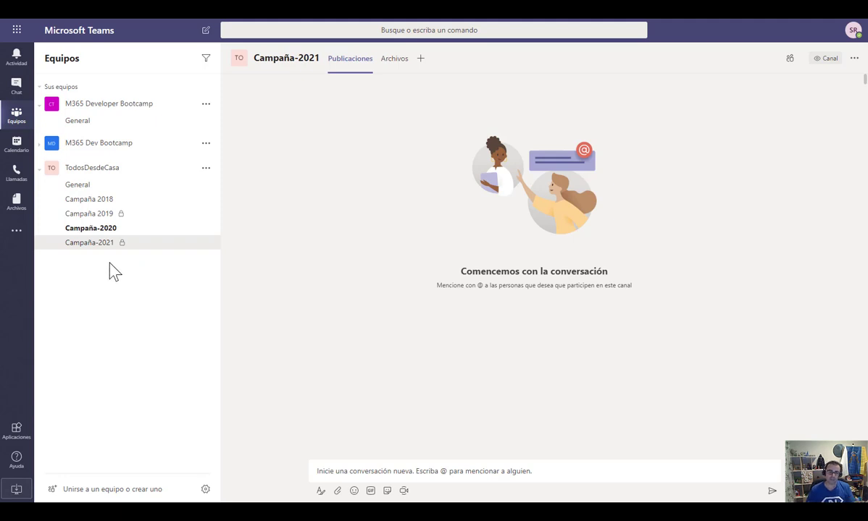
Open the management page of the Campaña-2021 channel and add the demo user as a member
left_click(206, 244)
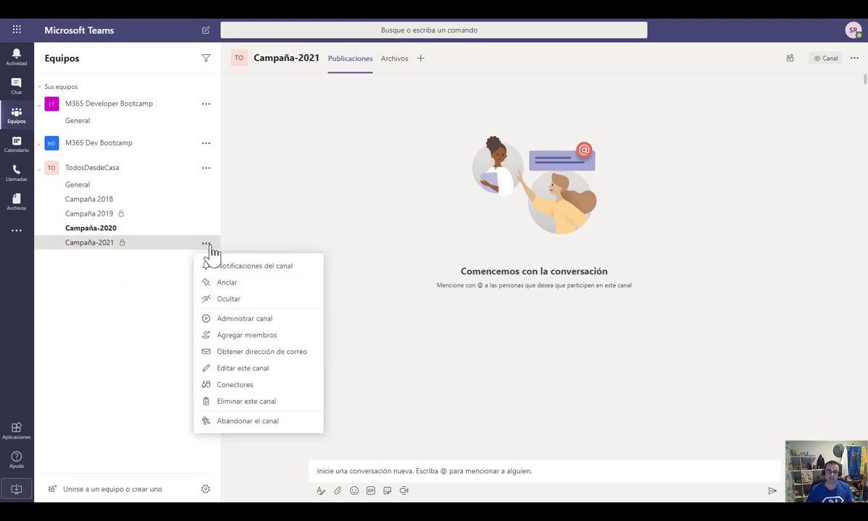
left_click(265, 325)
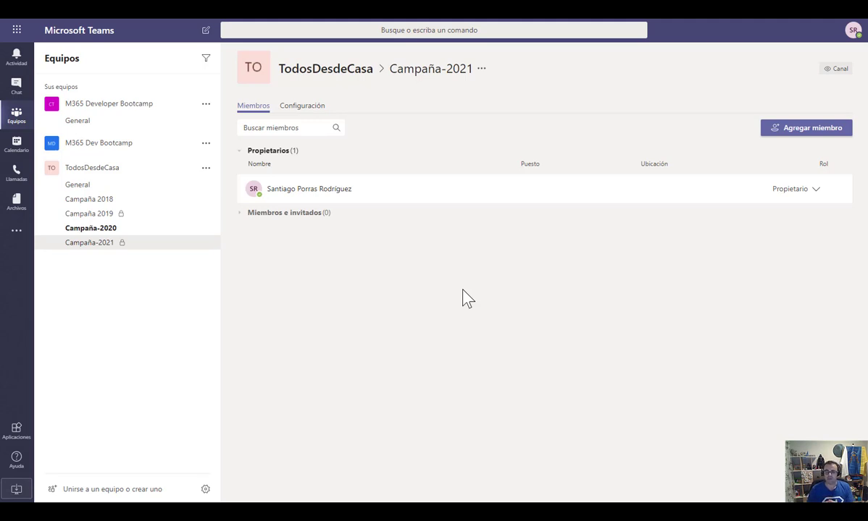
left_click(796, 131)
type("demo")
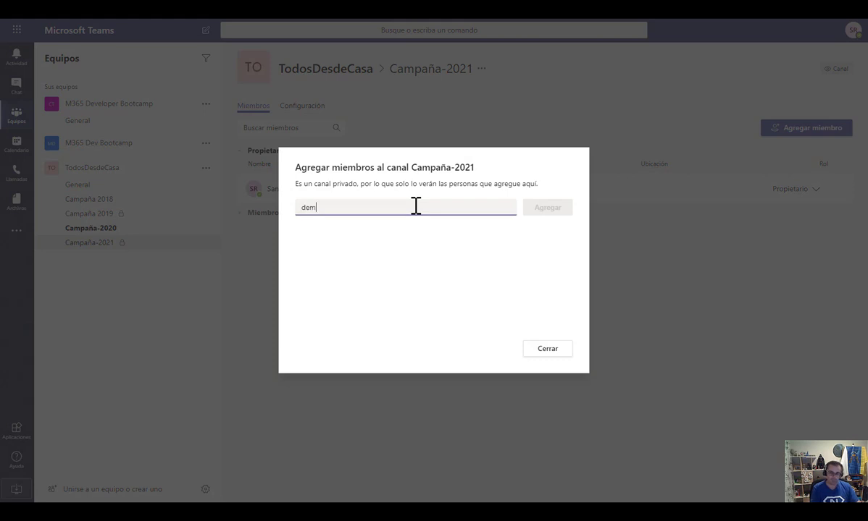
left_click(398, 233)
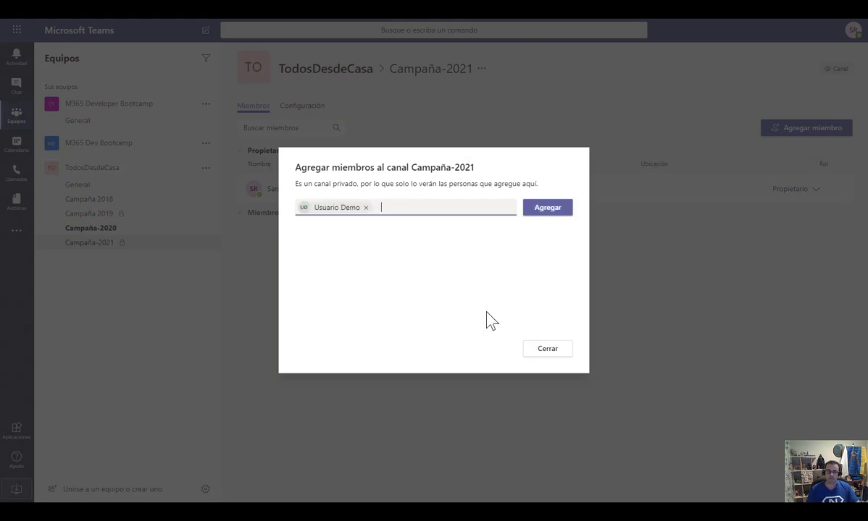
left_click(545, 209)
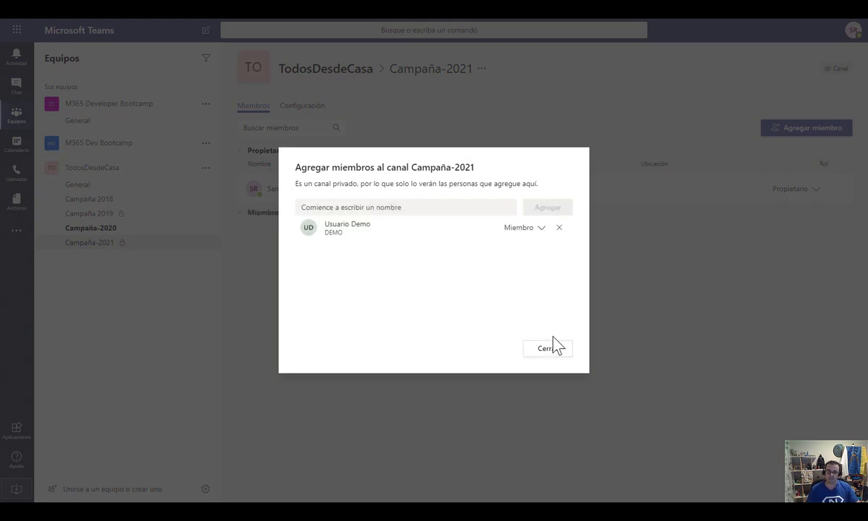
left_click(554, 346)
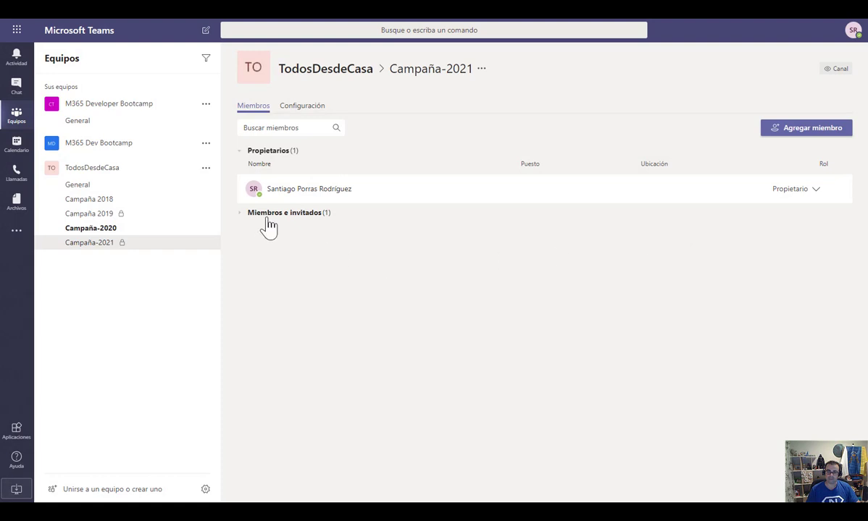
Expand the Campaña-2021 members and guests, set the demo user's role to Propietario, and return it to Miembro
left_click(240, 215)
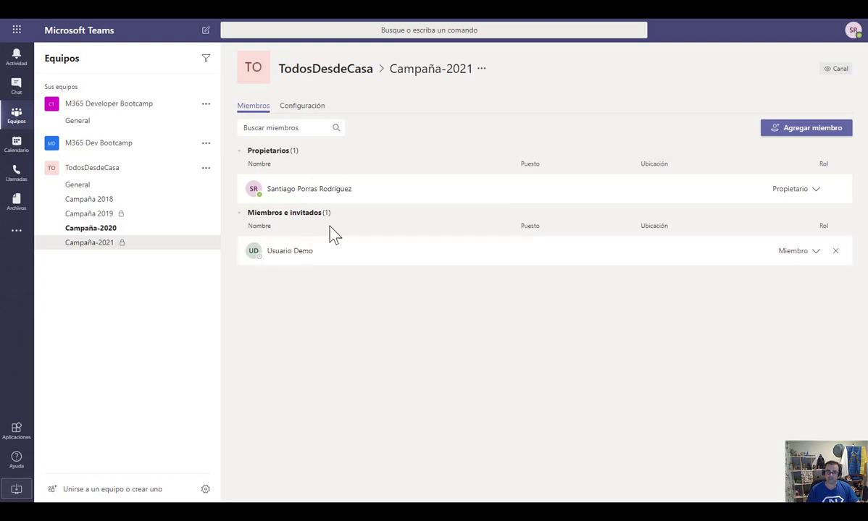
left_click(809, 253)
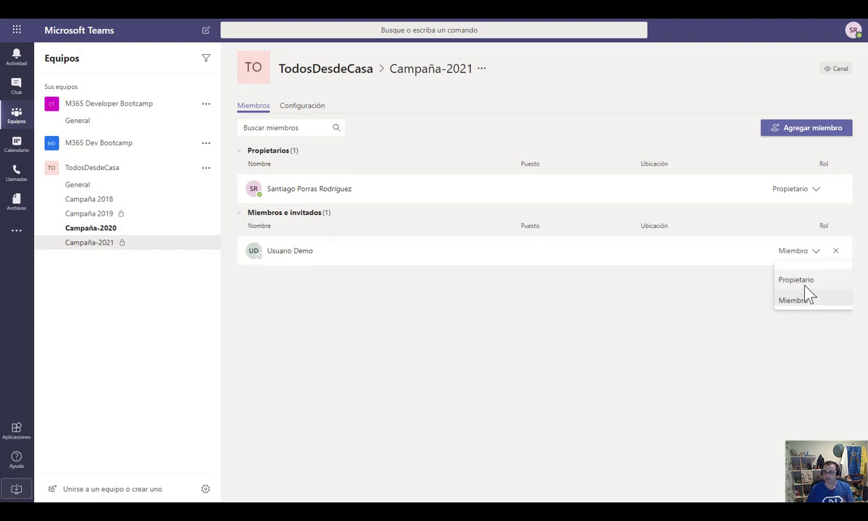
left_click(803, 281)
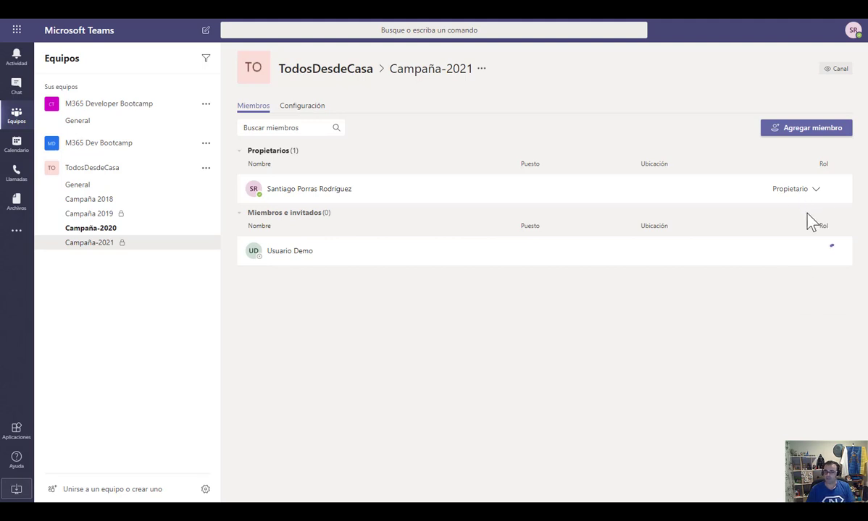
left_click(812, 192)
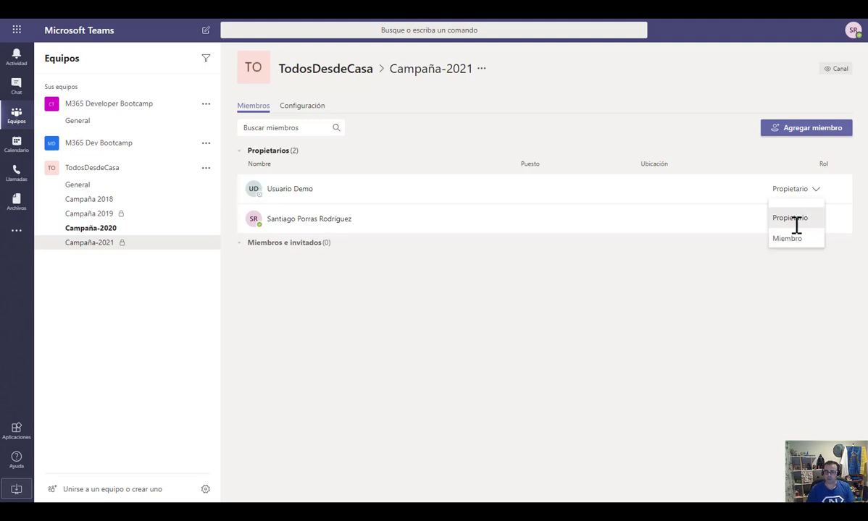
left_click(791, 242)
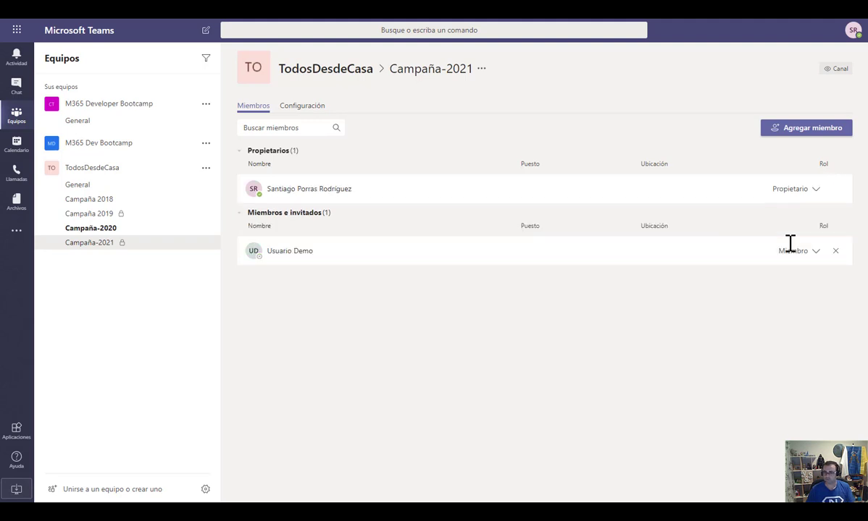
left_click(313, 109)
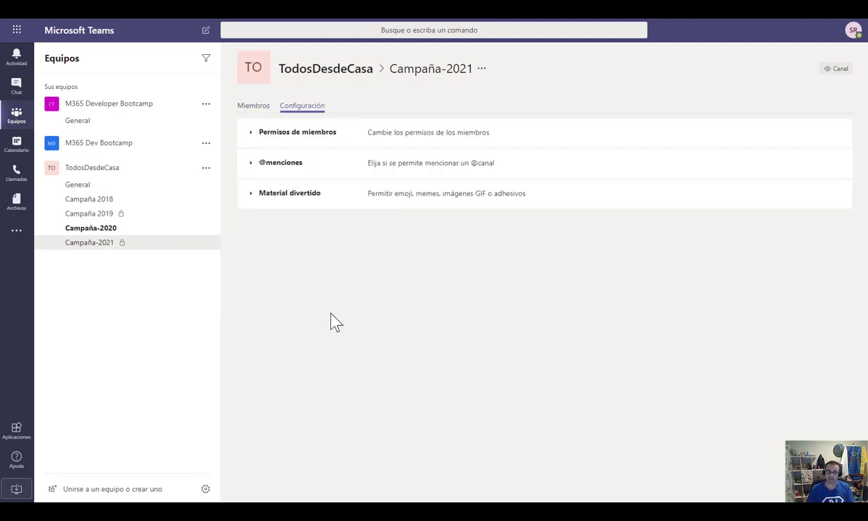
left_click(250, 134)
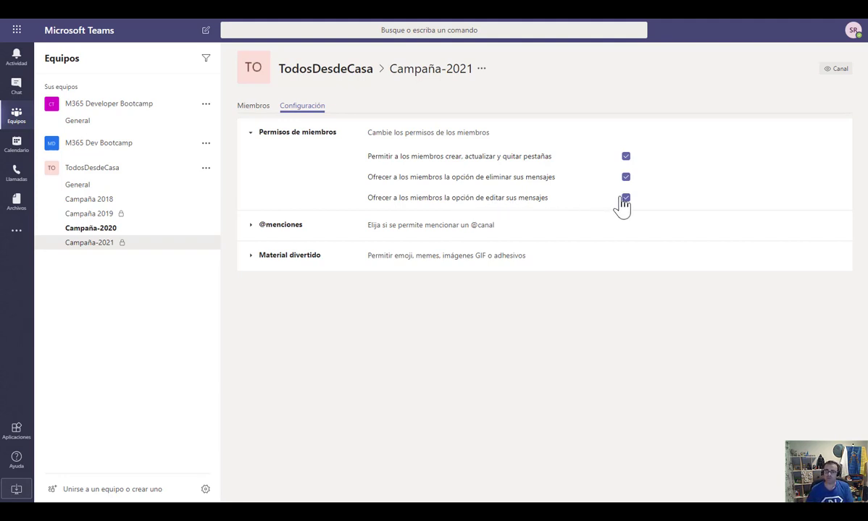
left_click(251, 136)
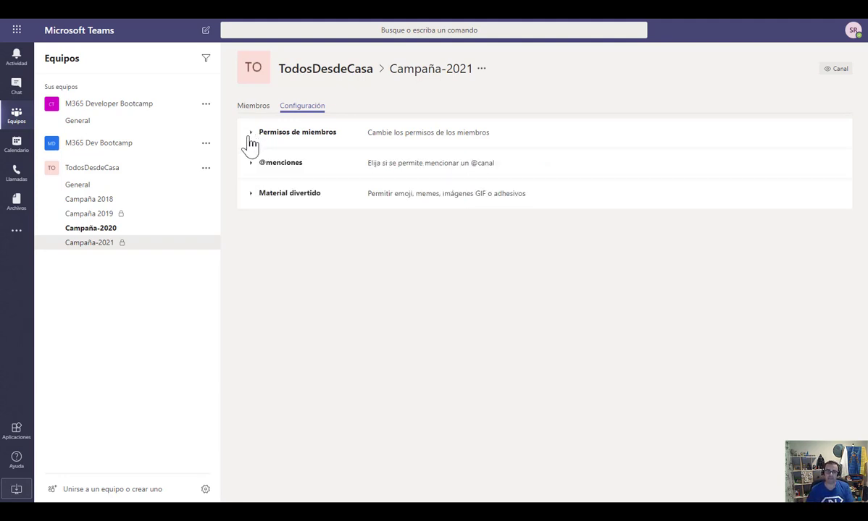
left_click(251, 164)
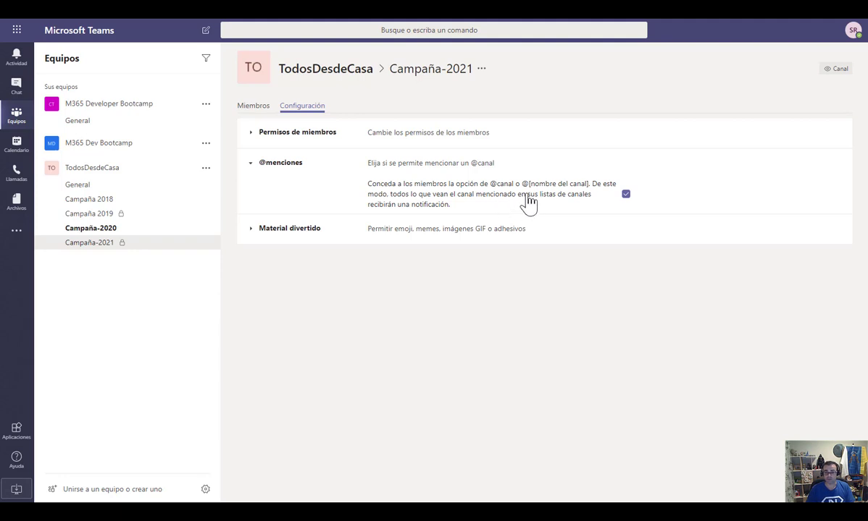
left_click(251, 229)
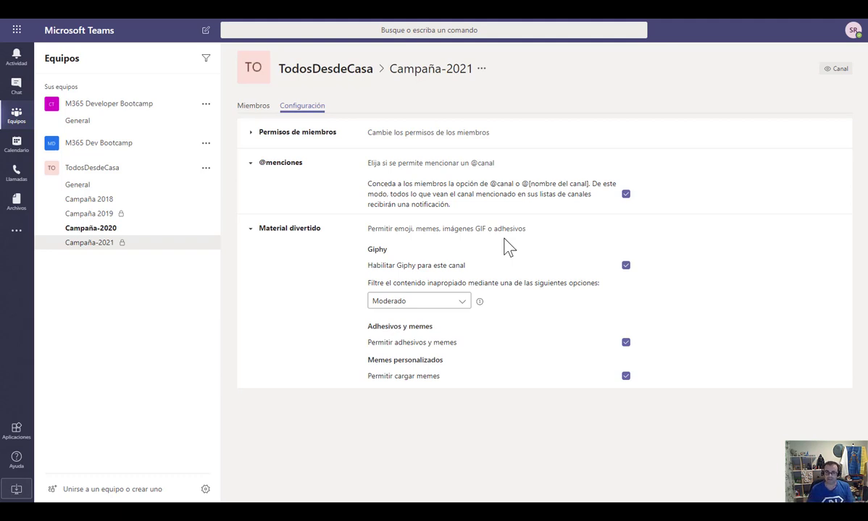
left_click(431, 308)
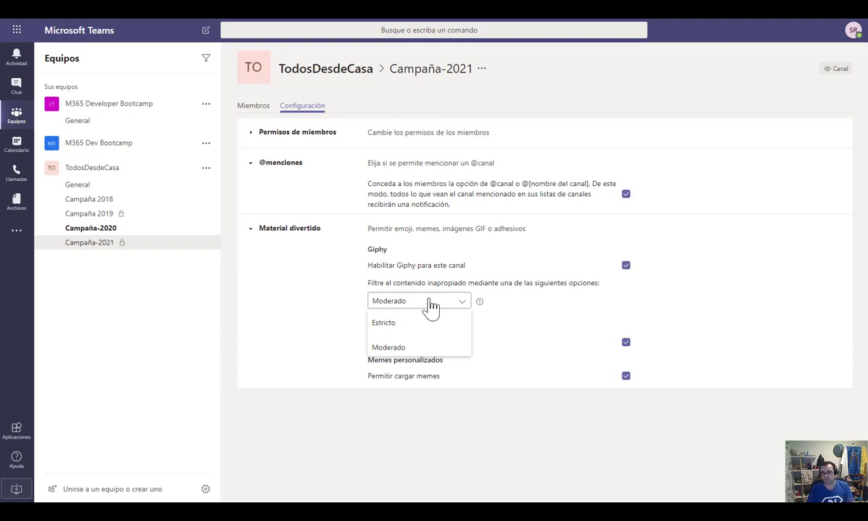
left_click(440, 239)
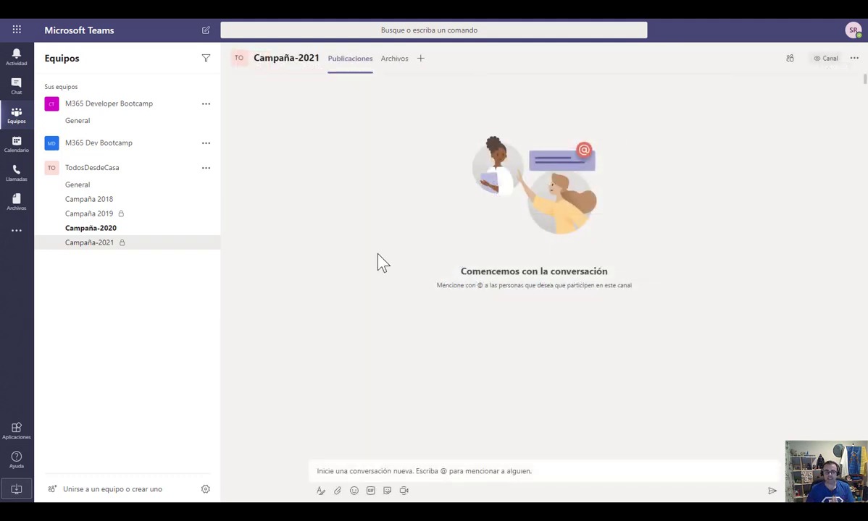
Open the member list of the Campaña-2021 channel and remove the demo user from its members
mouse_move(827, 63)
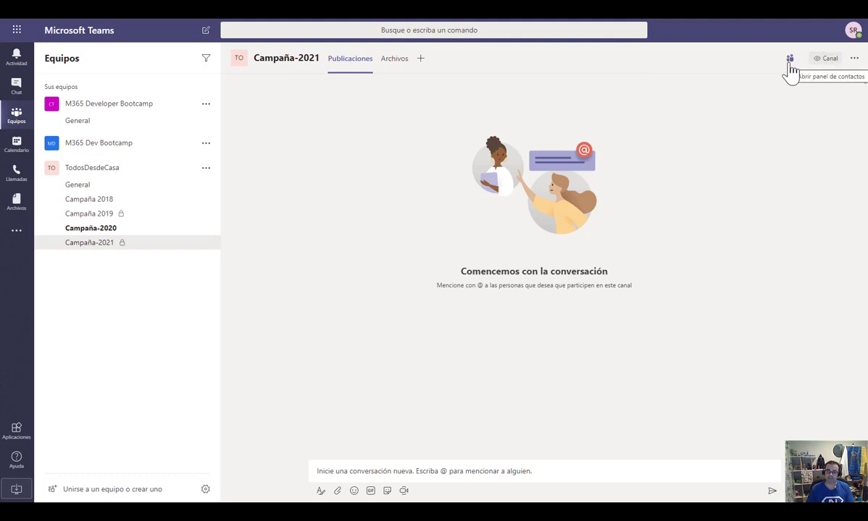
left_click(789, 58)
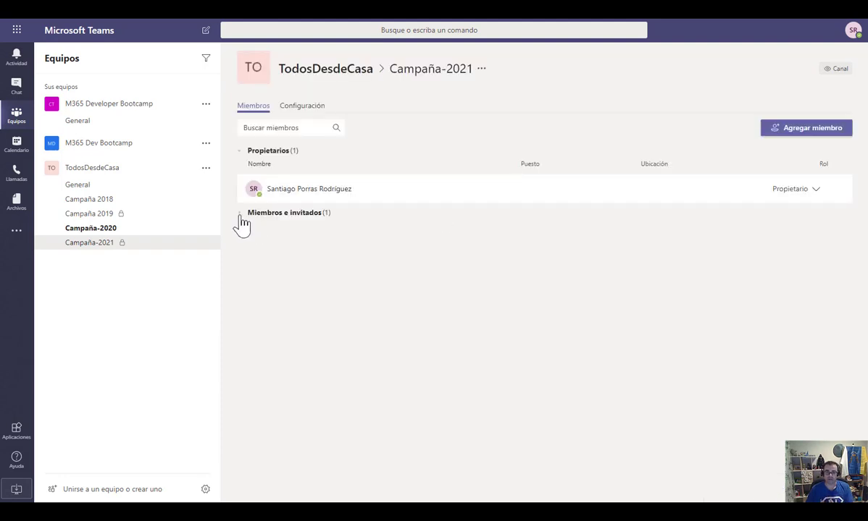
left_click(240, 213)
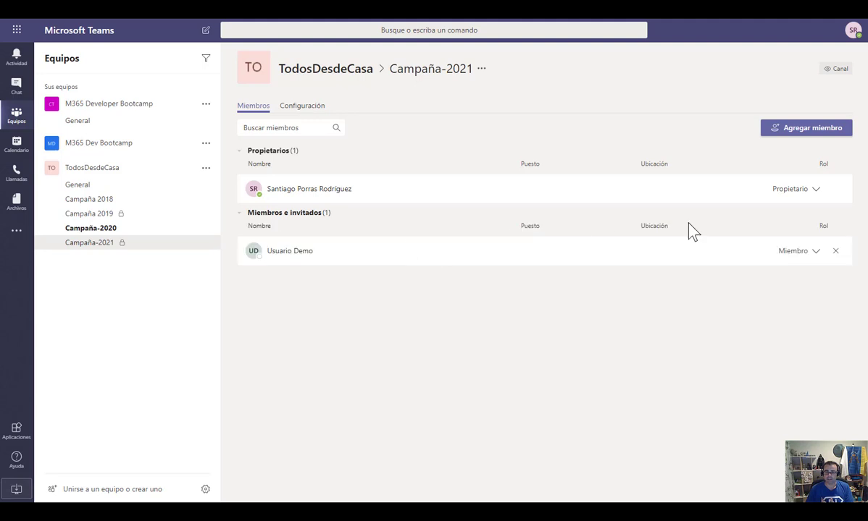
left_click(835, 252)
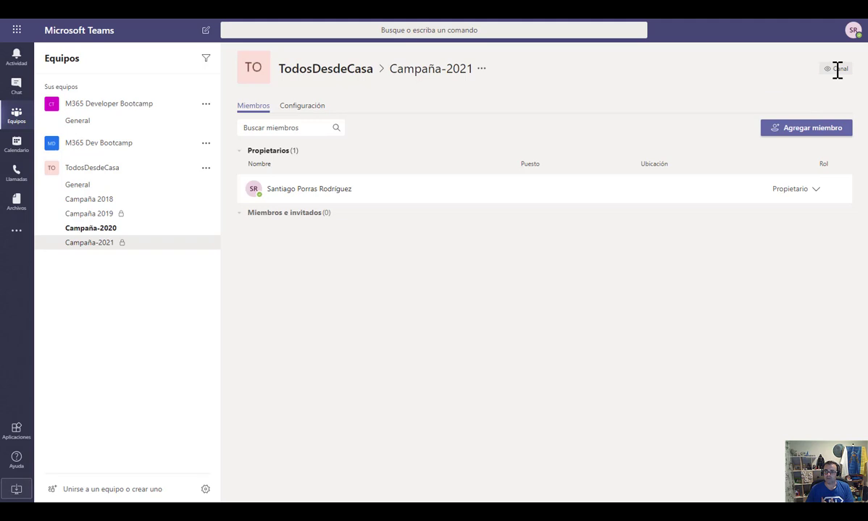
Compare the access scope indicated for the private Campaña-2021 channel with that of the Campaña-2020 channel
mouse_move(838, 70)
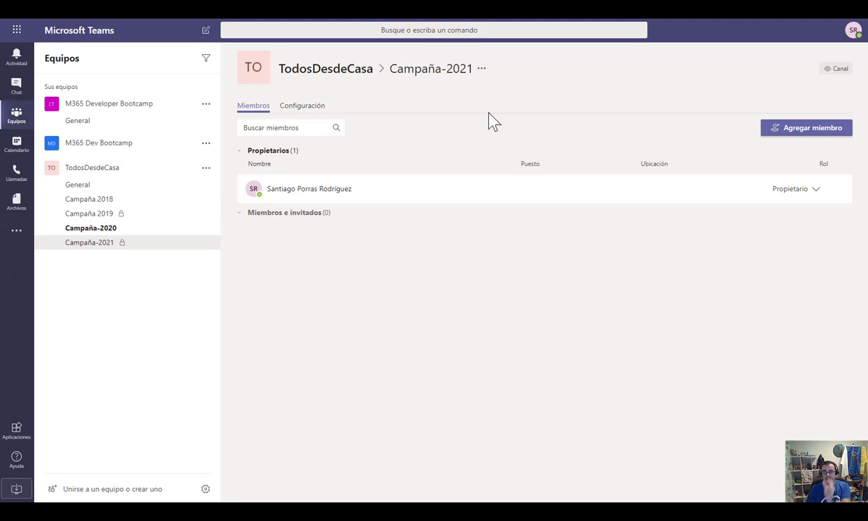
left_click(119, 233)
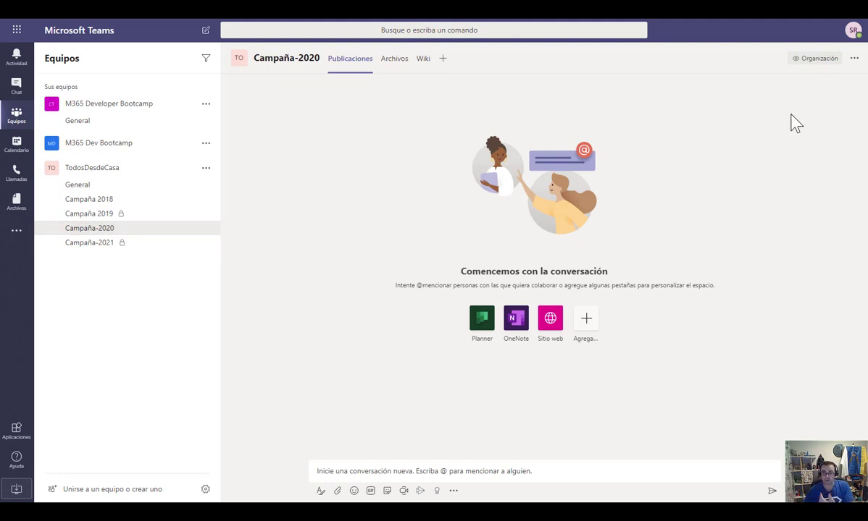
mouse_move(815, 58)
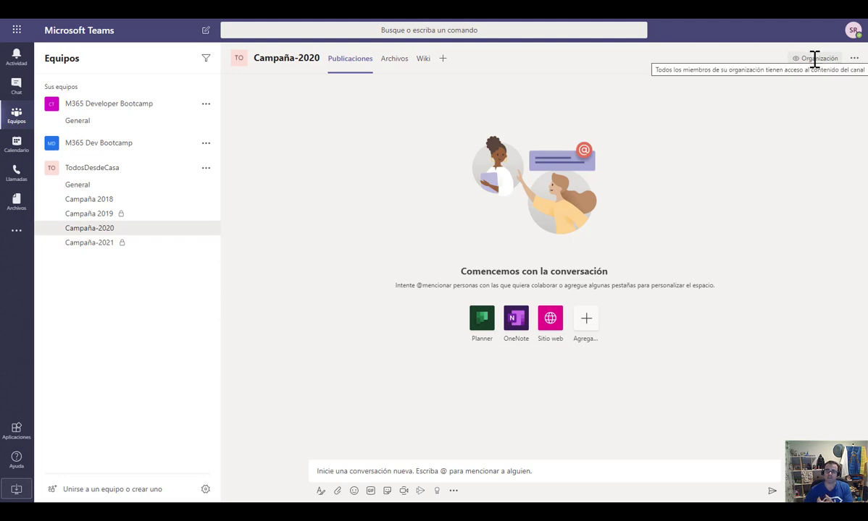